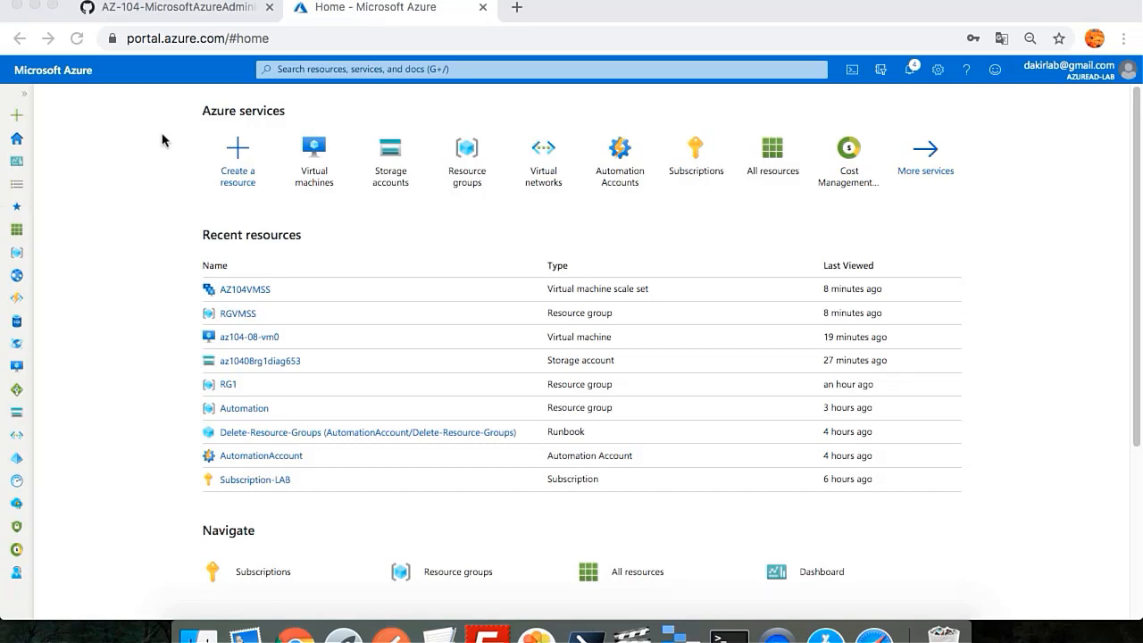
Find Virtual machine scale set in the Marketplace and start creating a new scale set
click(17, 116)
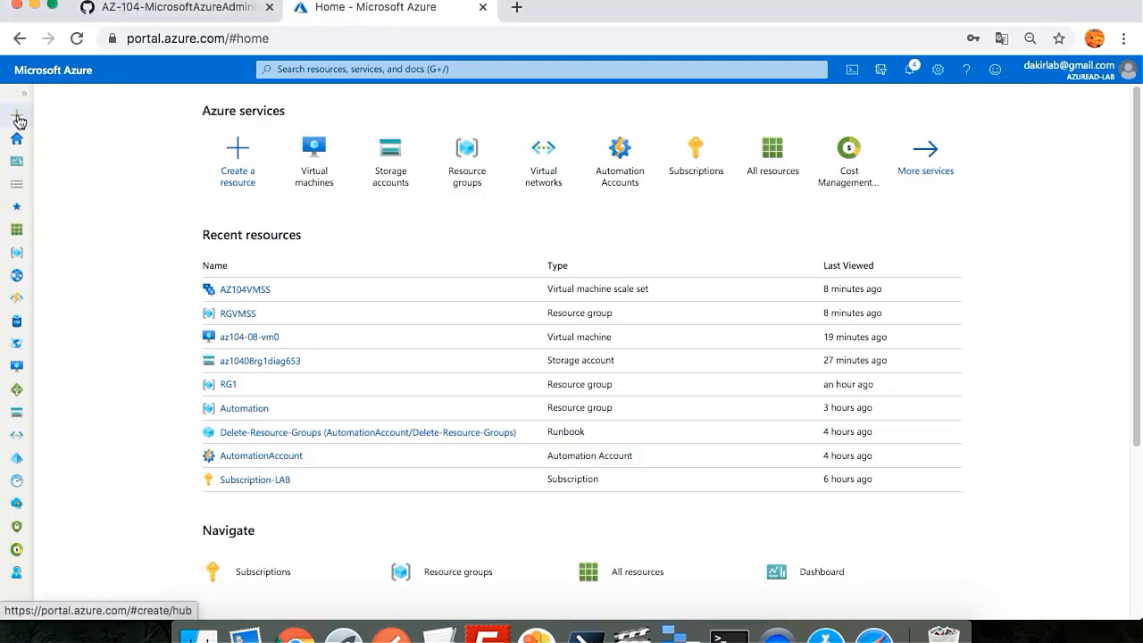
click(17, 119)
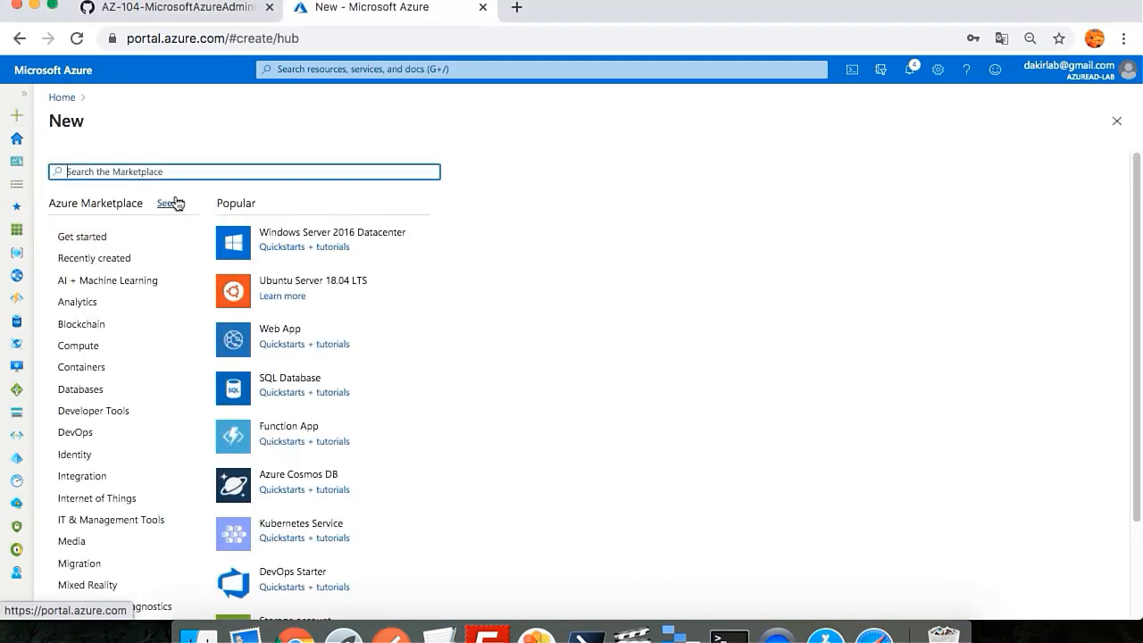
text(virtua)
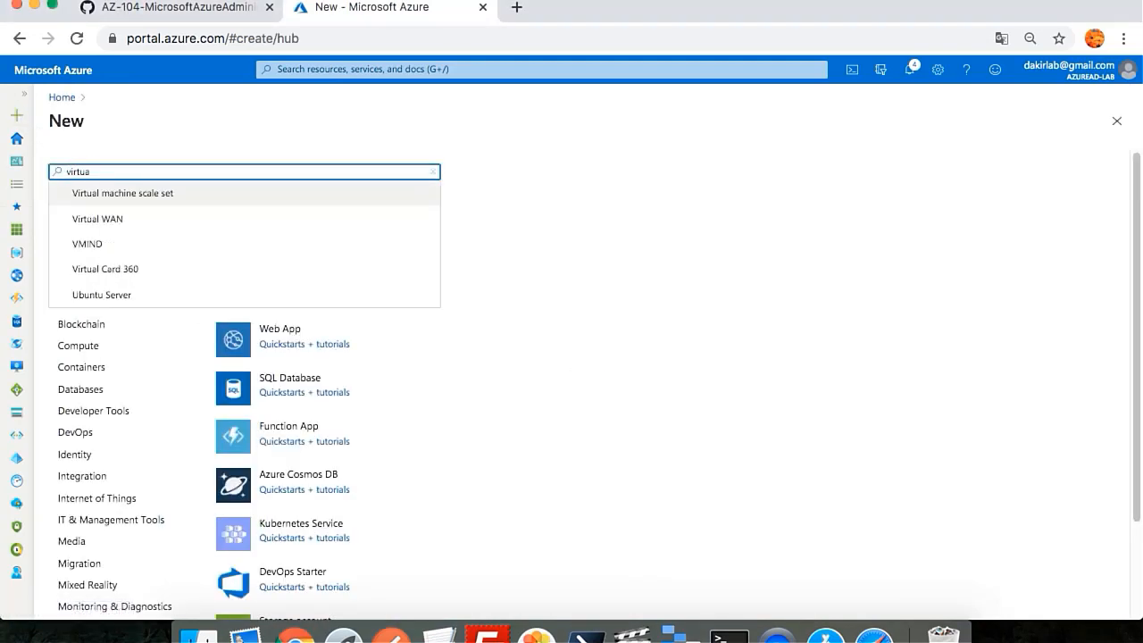
text(l machine sc)
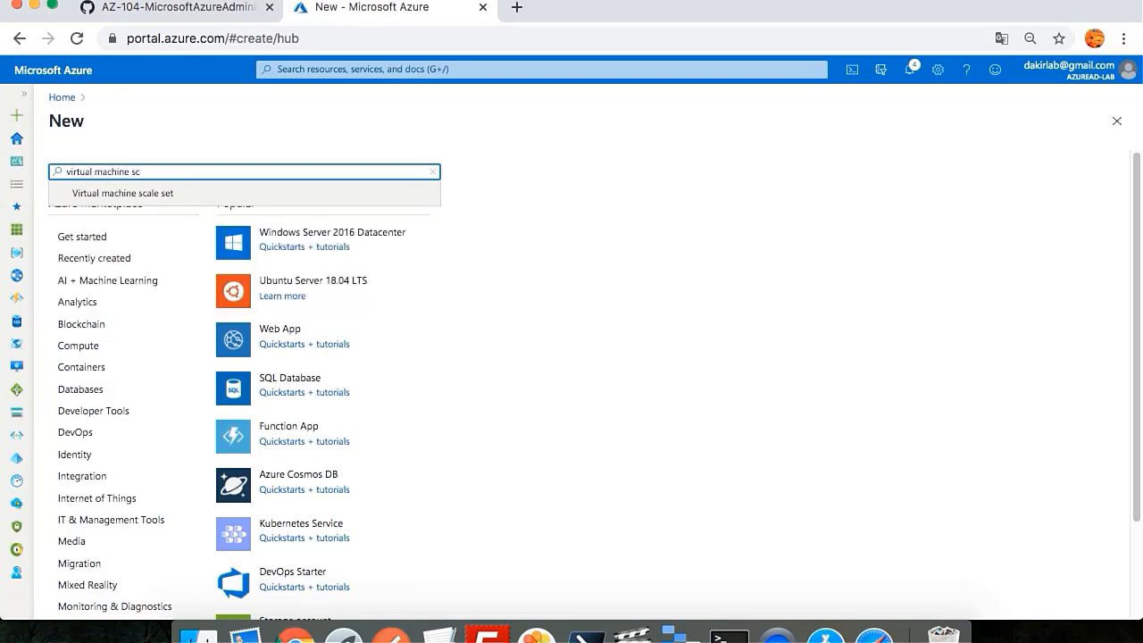
click(159, 191)
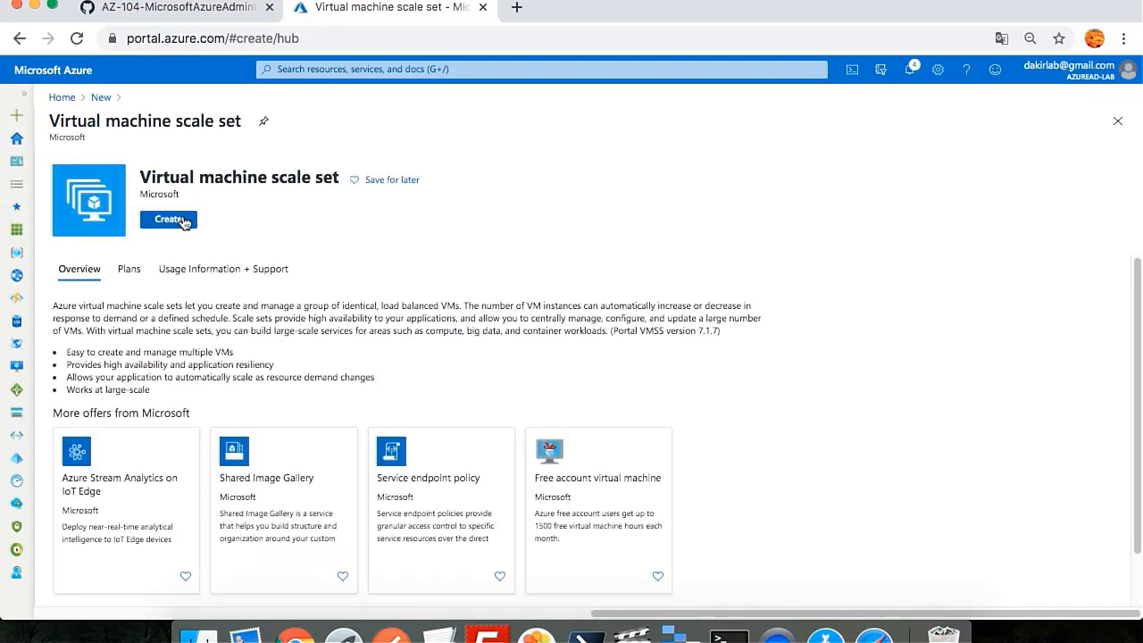
click(189, 218)
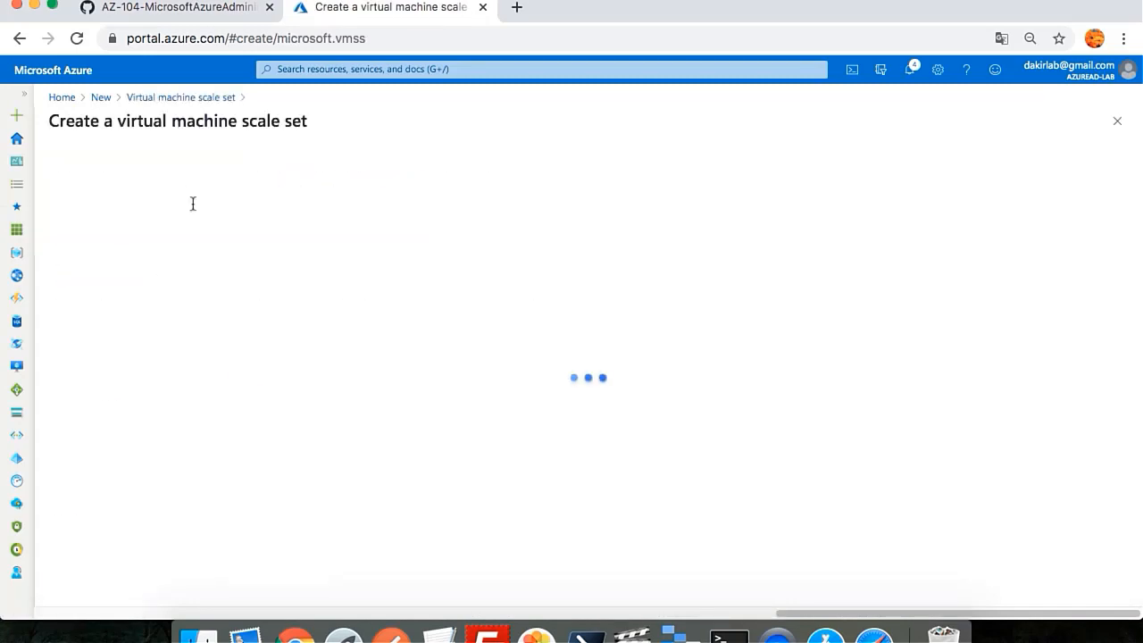
Create a new resource group named RGVMSS1 for the scale set
click(303, 360)
click(304, 360)
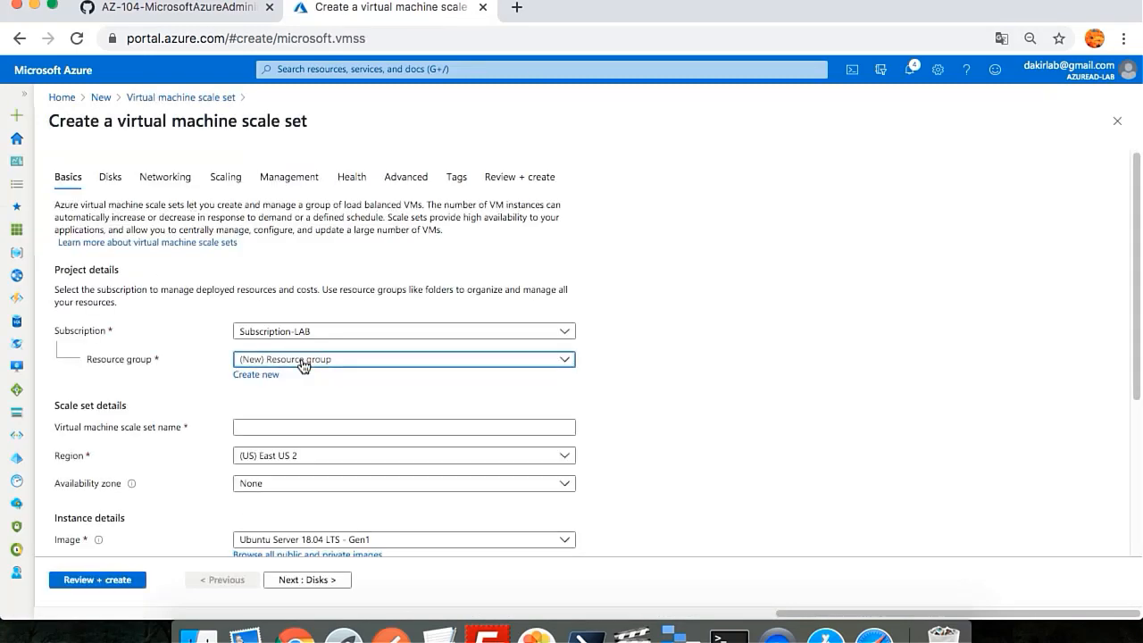
click(259, 375)
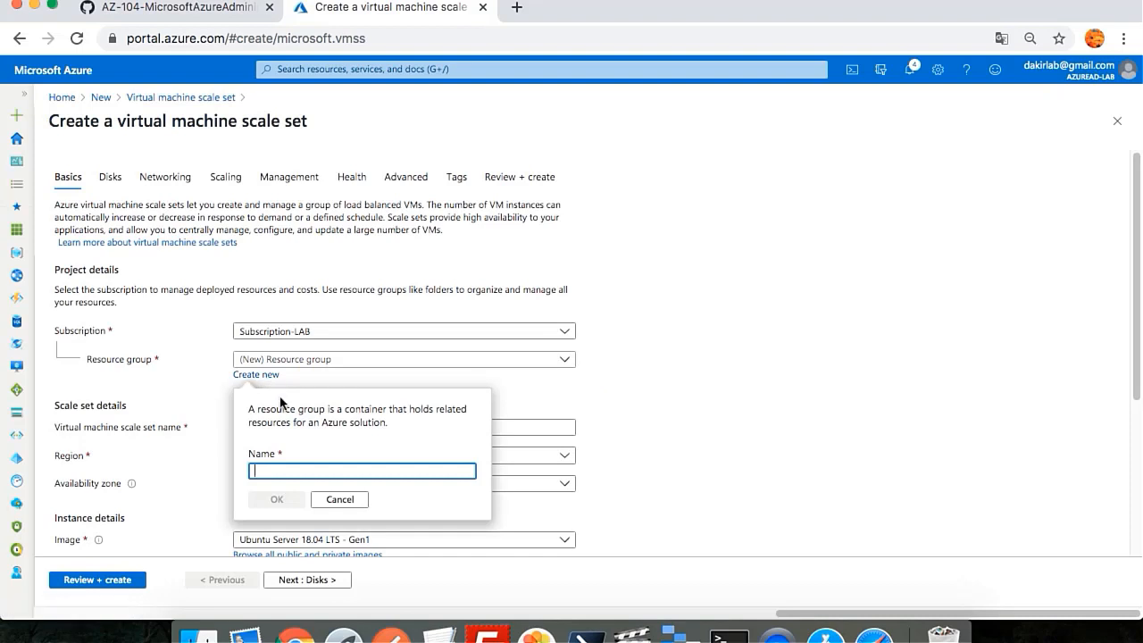
text(RG)
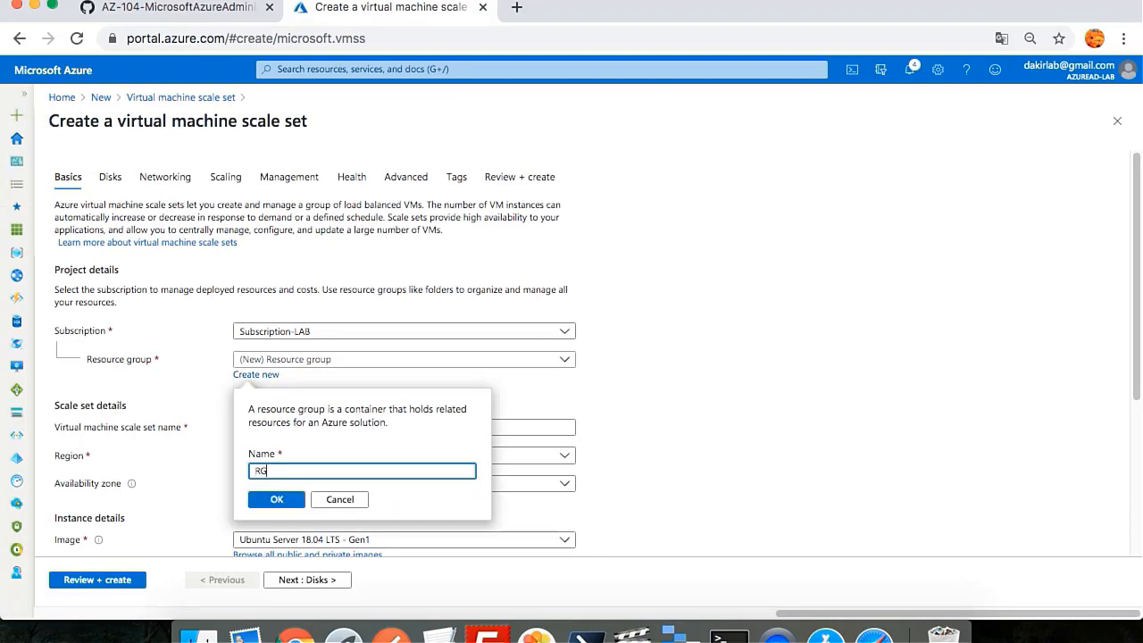
text(VMSS)
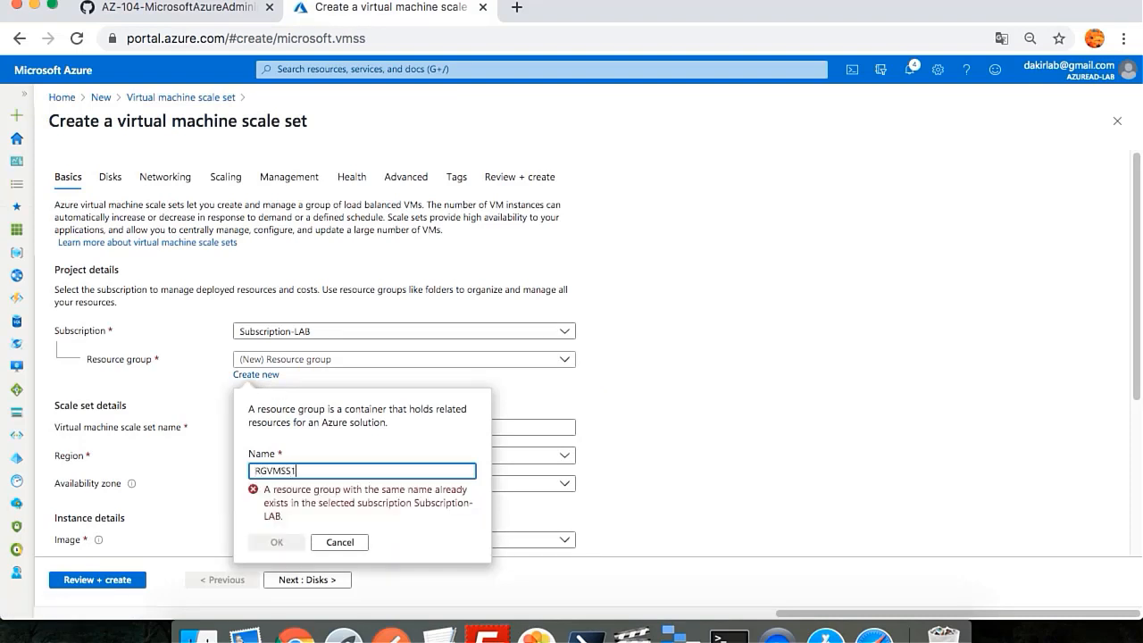
text(1)
click(277, 500)
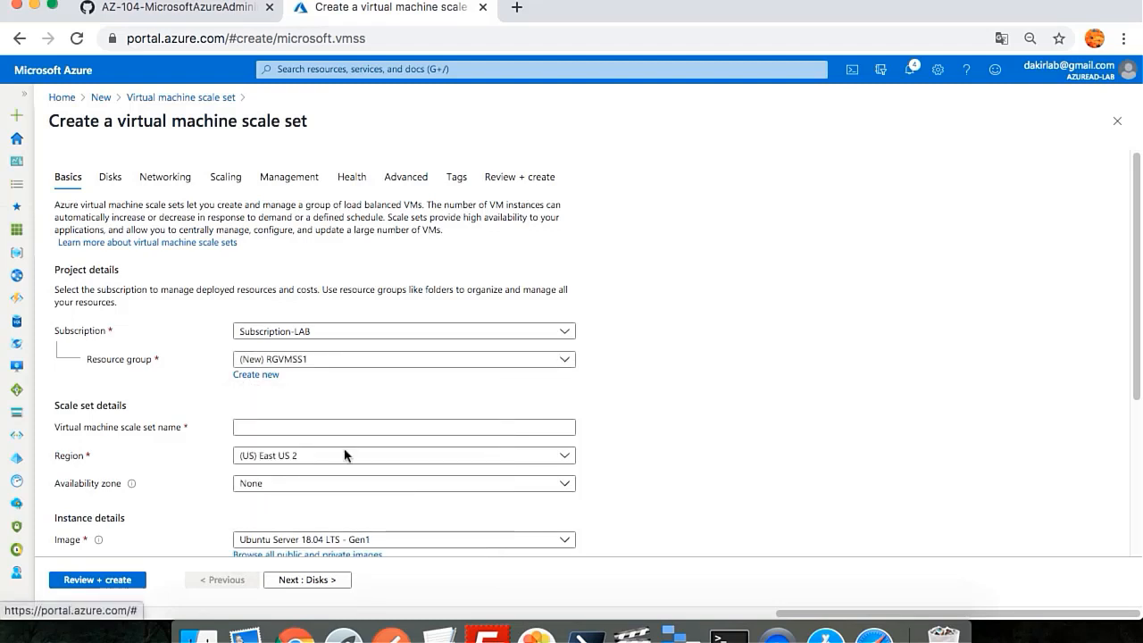
Name the virtual machine scale set VMSS1
click(323, 429)
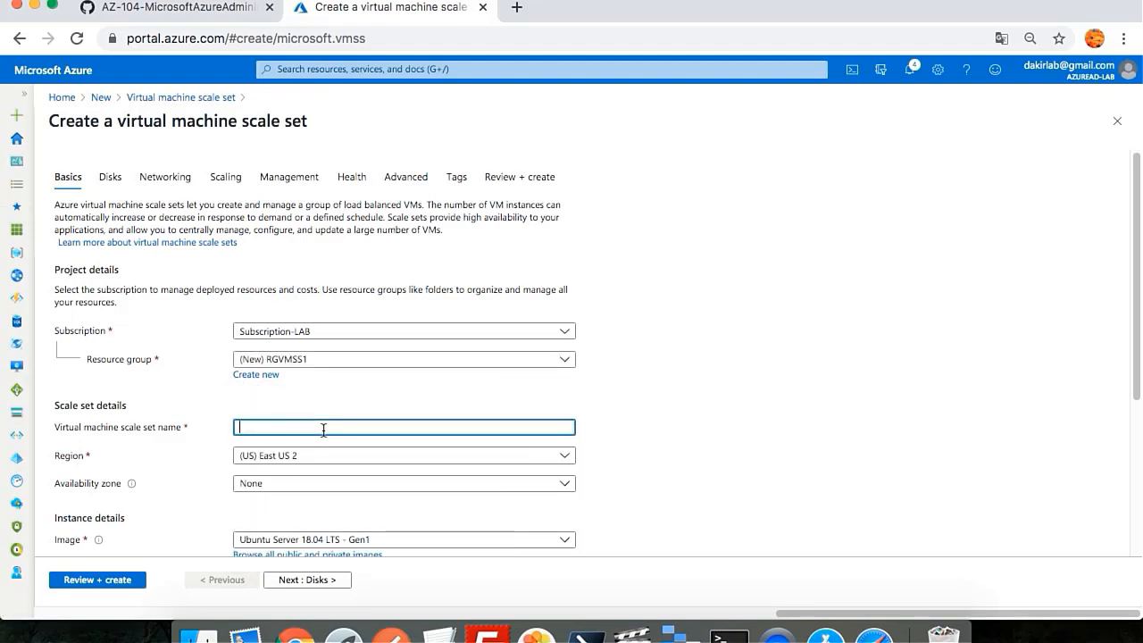
text(VMSS1)
triple_click(662, 422)
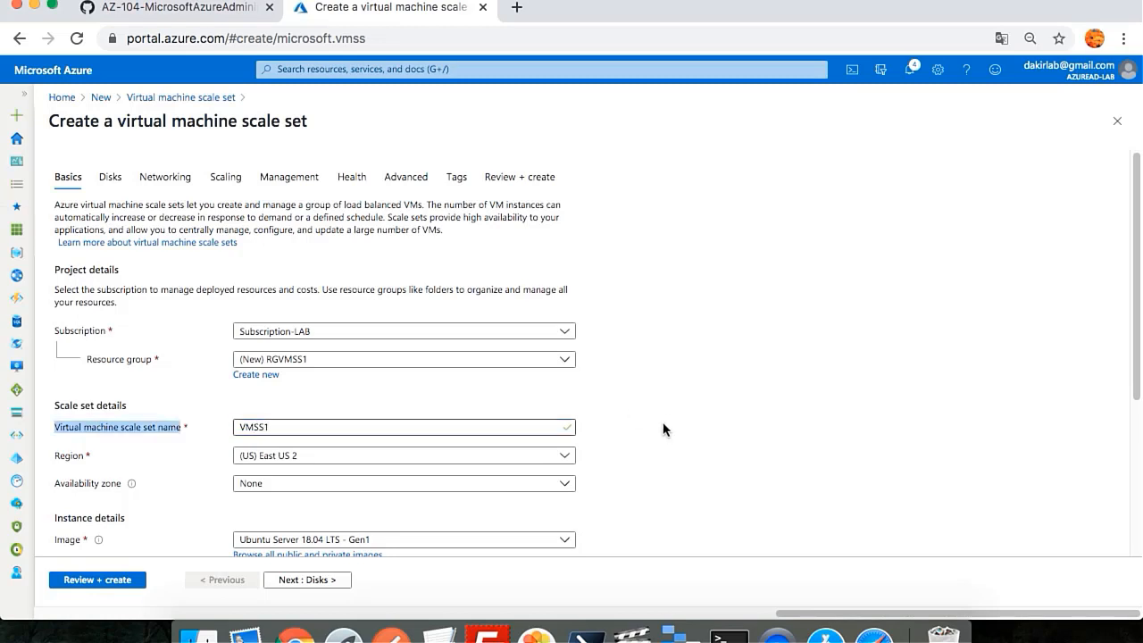
Assign the scale set to availability zones 1, 2 and 3
scroll(677, 439, down, 2)
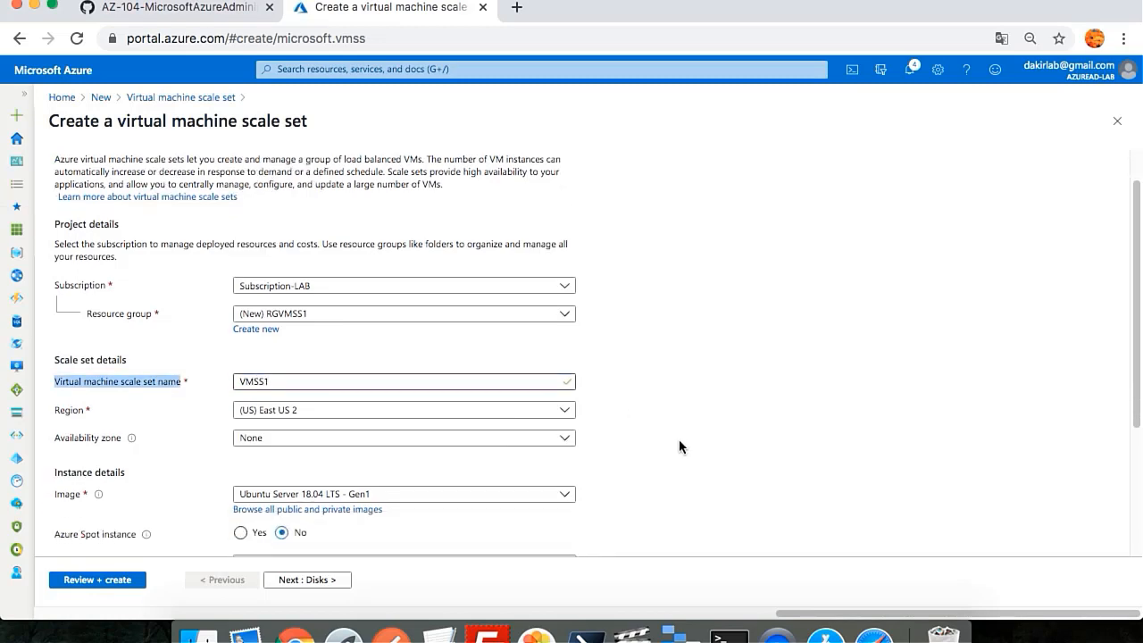
click(303, 431)
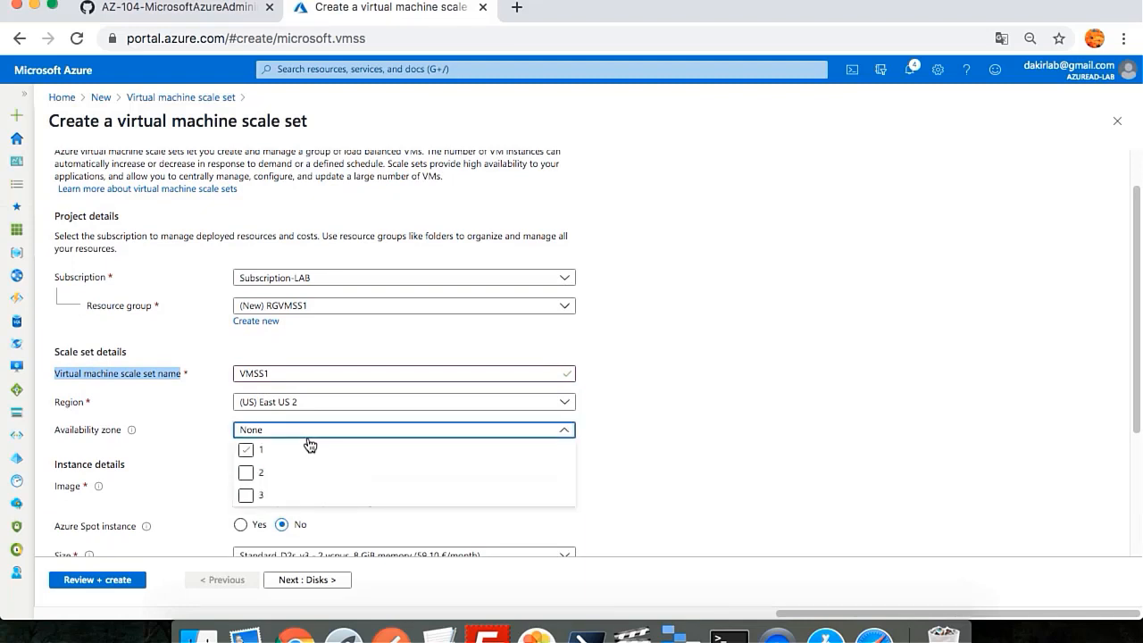
click(282, 455)
click(248, 451)
click(248, 472)
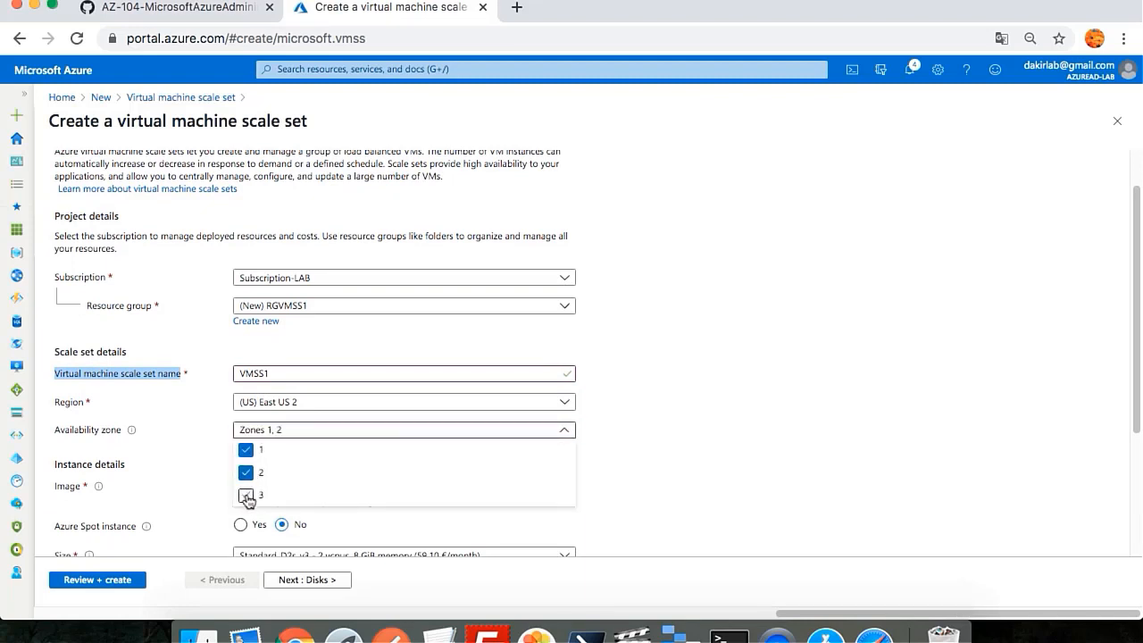
click(255, 497)
click(201, 428)
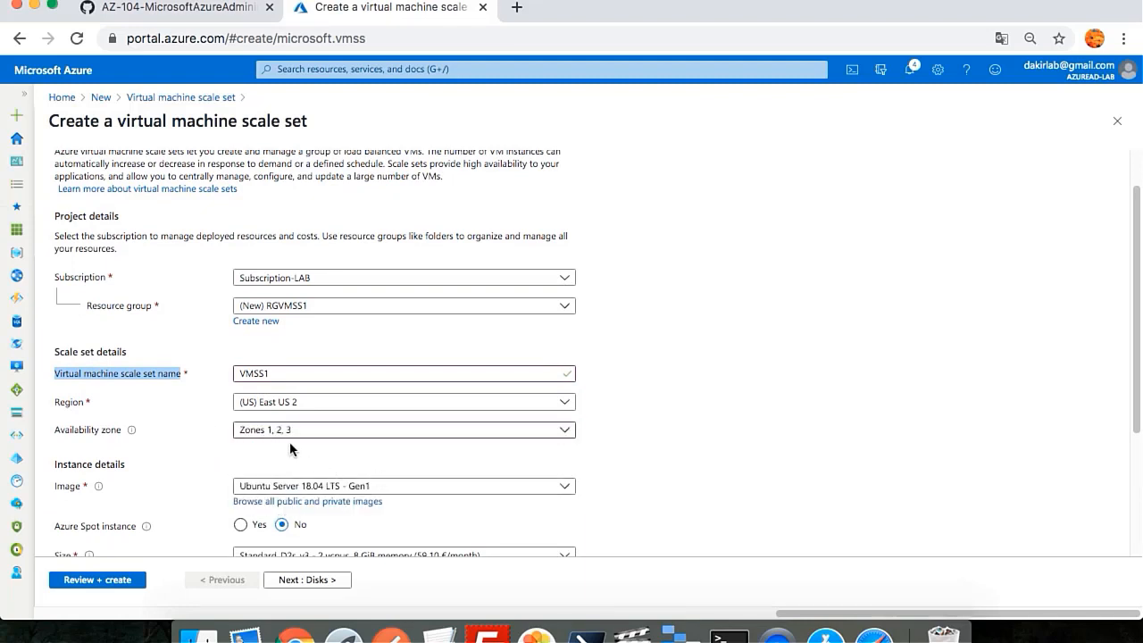
Choose the Windows Server 2016 Datacenter - Gen1 image and the Standard_D2s_v3 size for the instances
scroll(289, 441, down, 4)
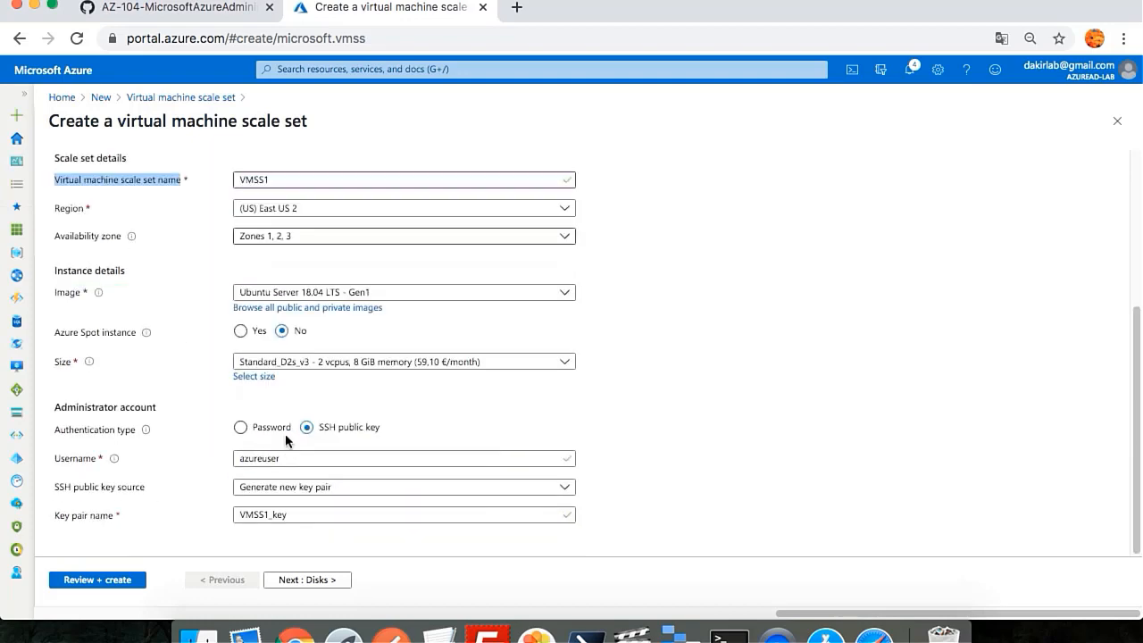
click(321, 297)
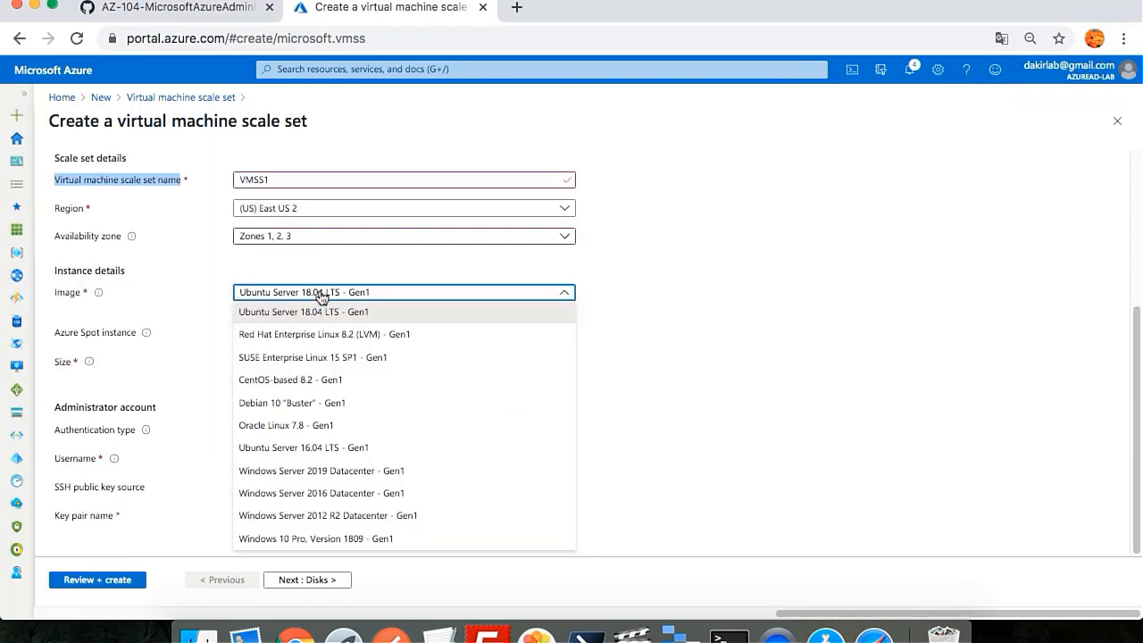
click(380, 494)
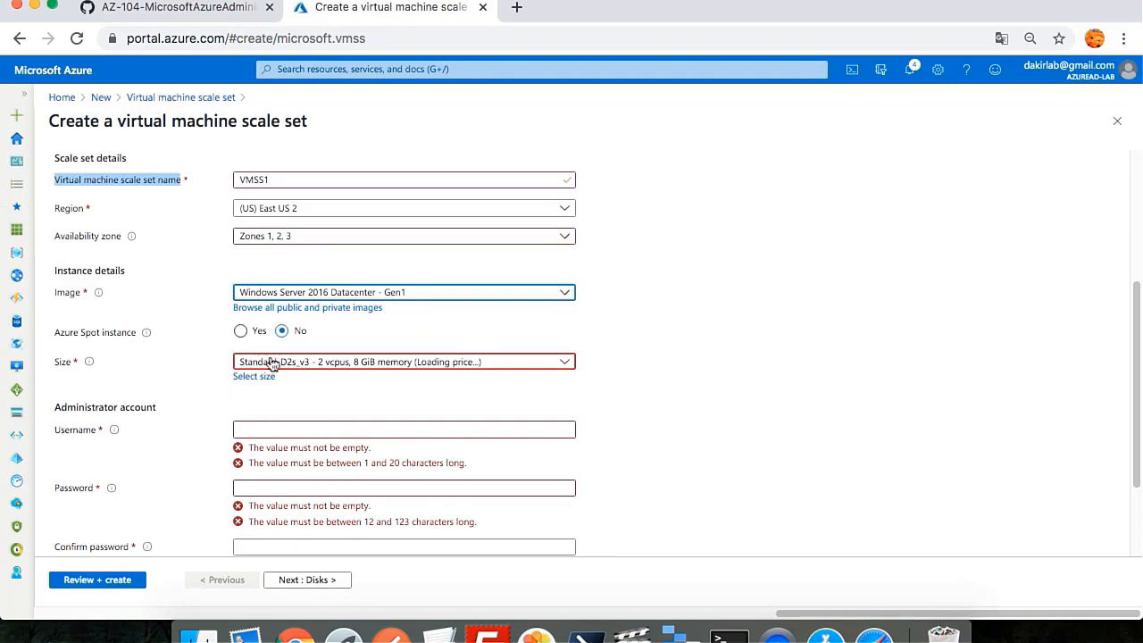
click(320, 366)
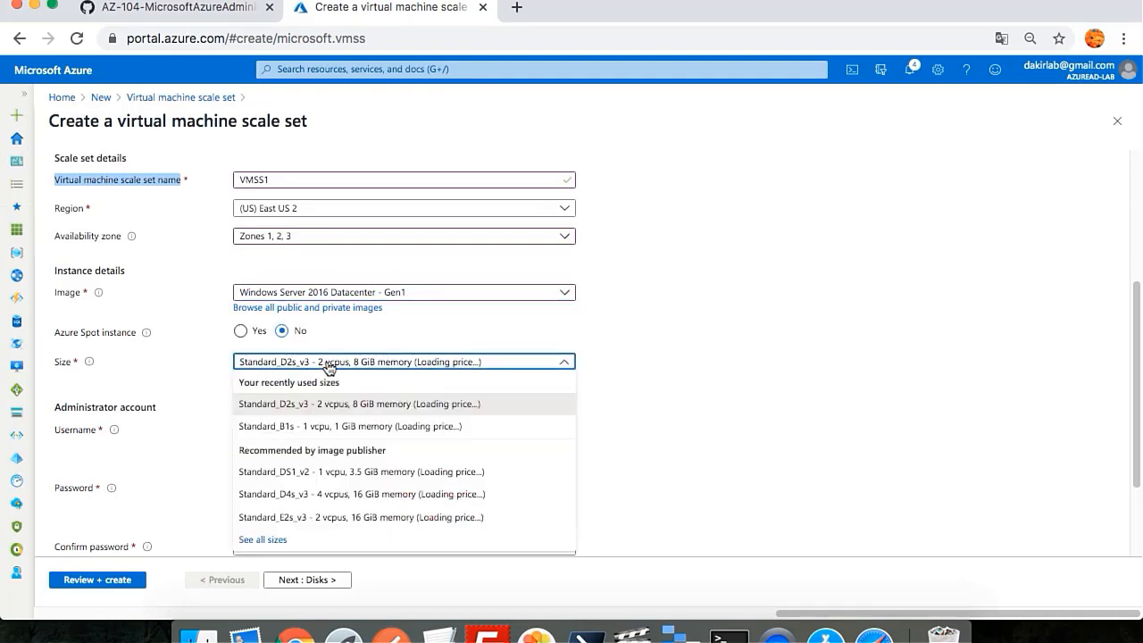
click(320, 429)
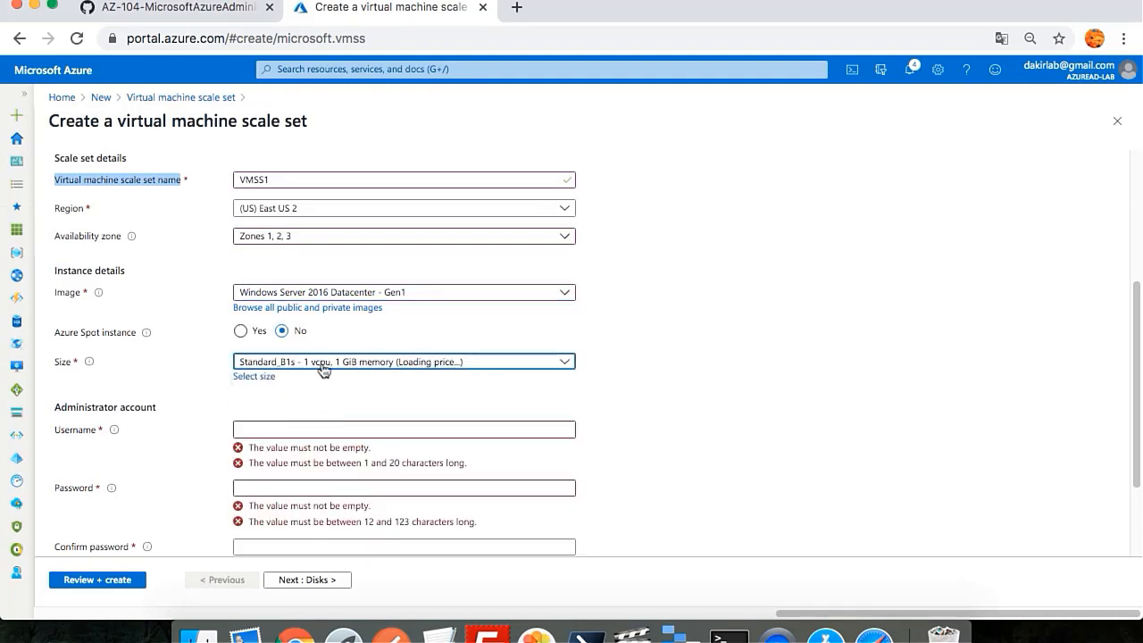
click(325, 366)
click(324, 411)
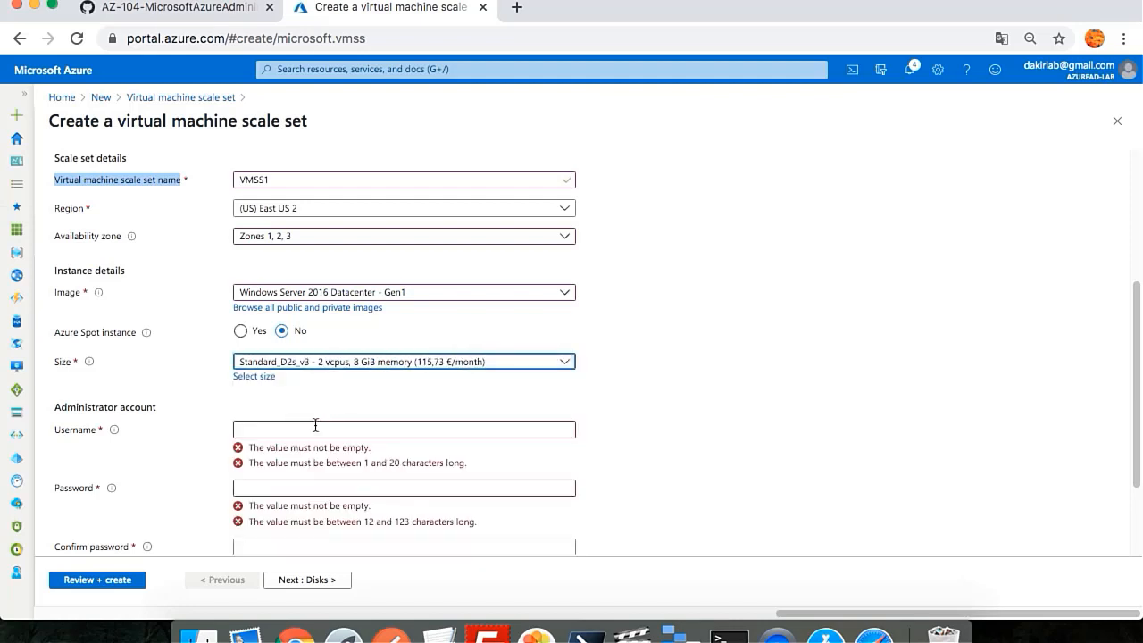
Set the administrator username to student, then enter and confirm the administrator password
click(308, 429)
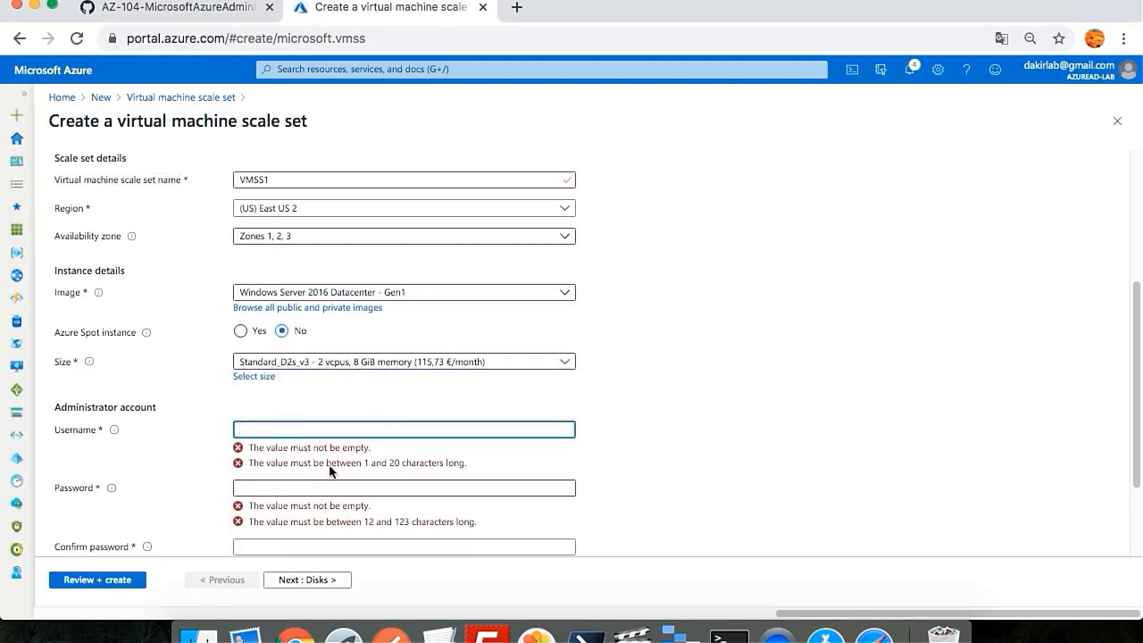
text(student)
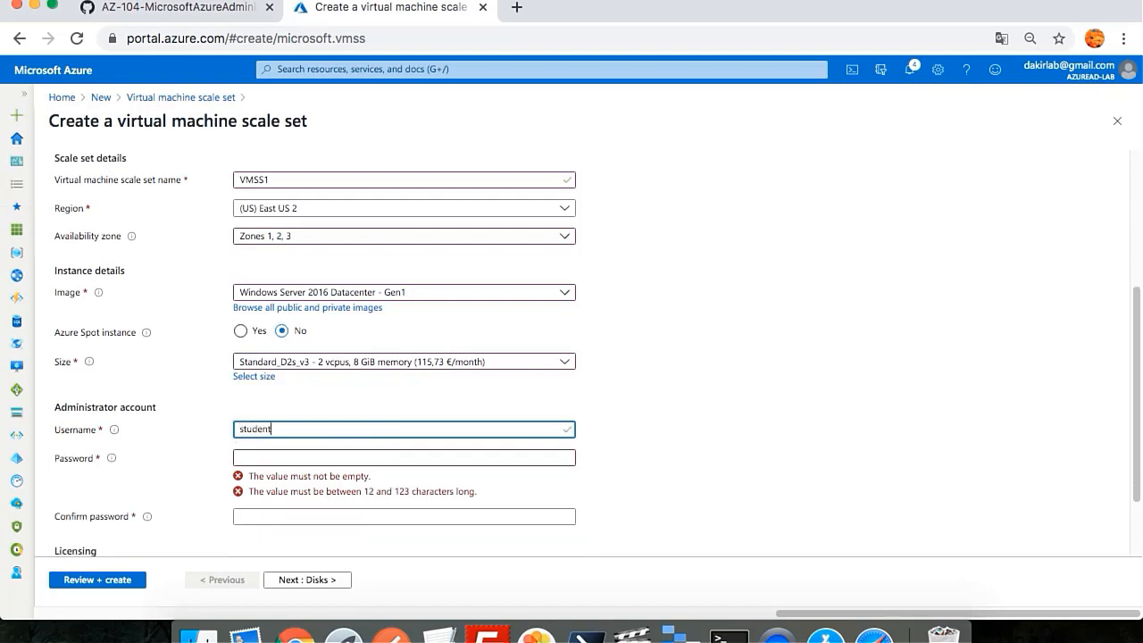
key(Tab)
text(P)
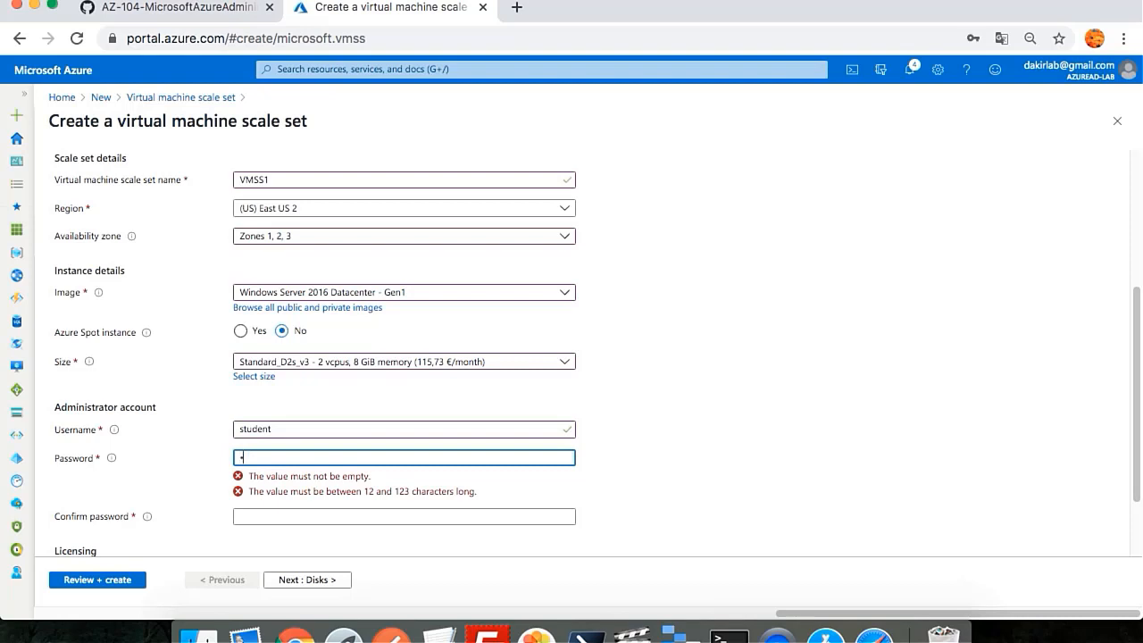
text(•••••••••••)
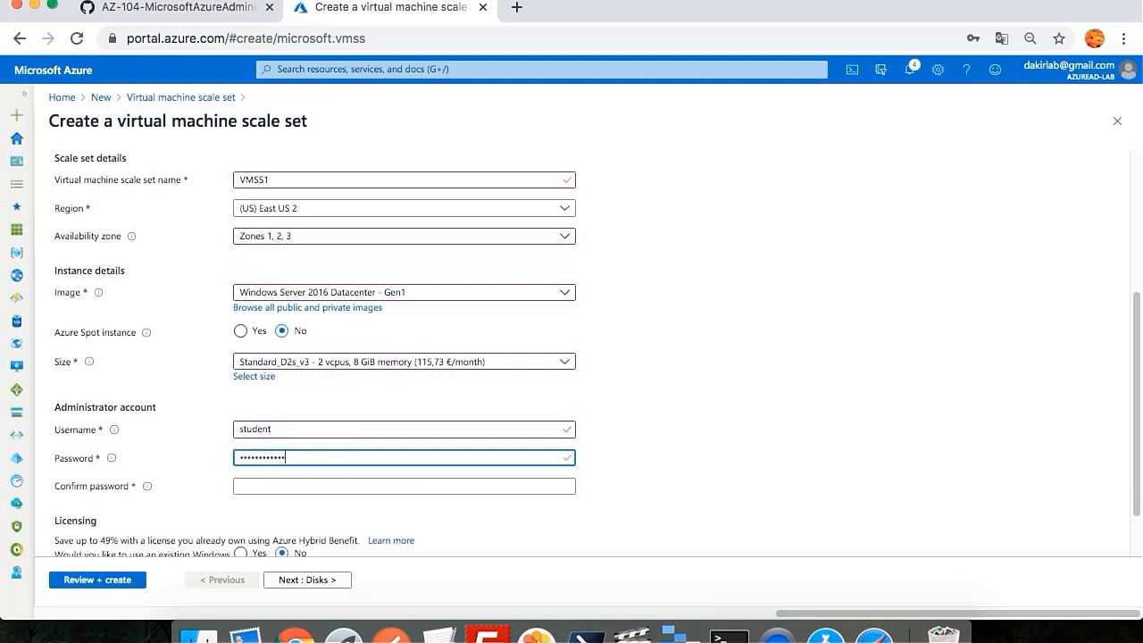
key(Tab)
text(••••••••••••)
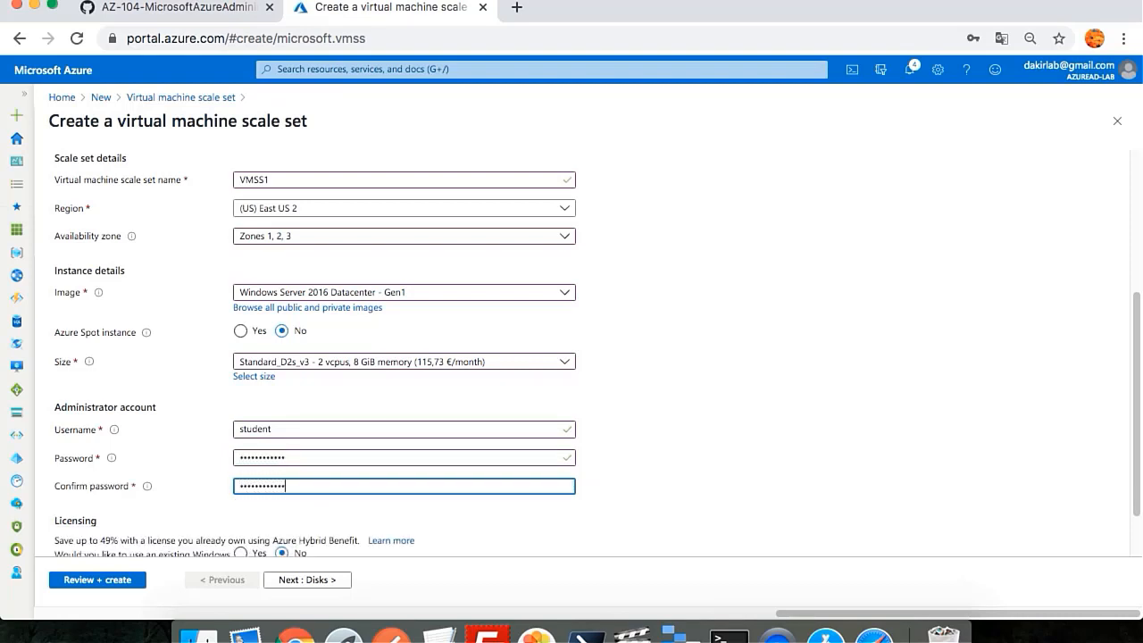
click(713, 433)
Continue to the disk options and set the OS disk type to Standard HDD
scroll(625, 447, down, 2)
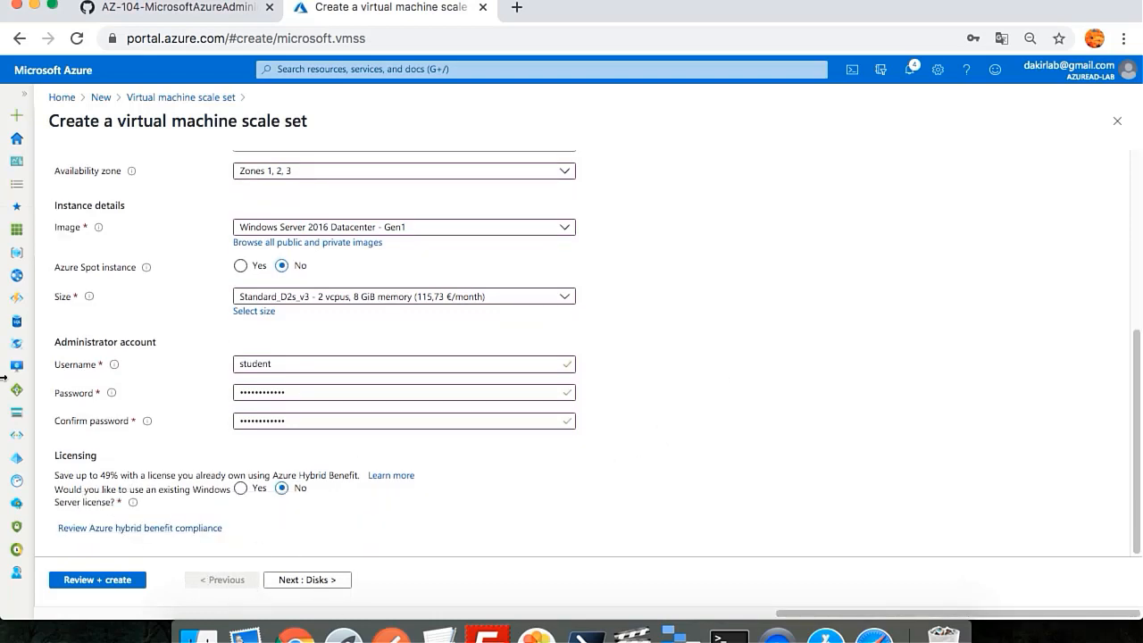
click(301, 580)
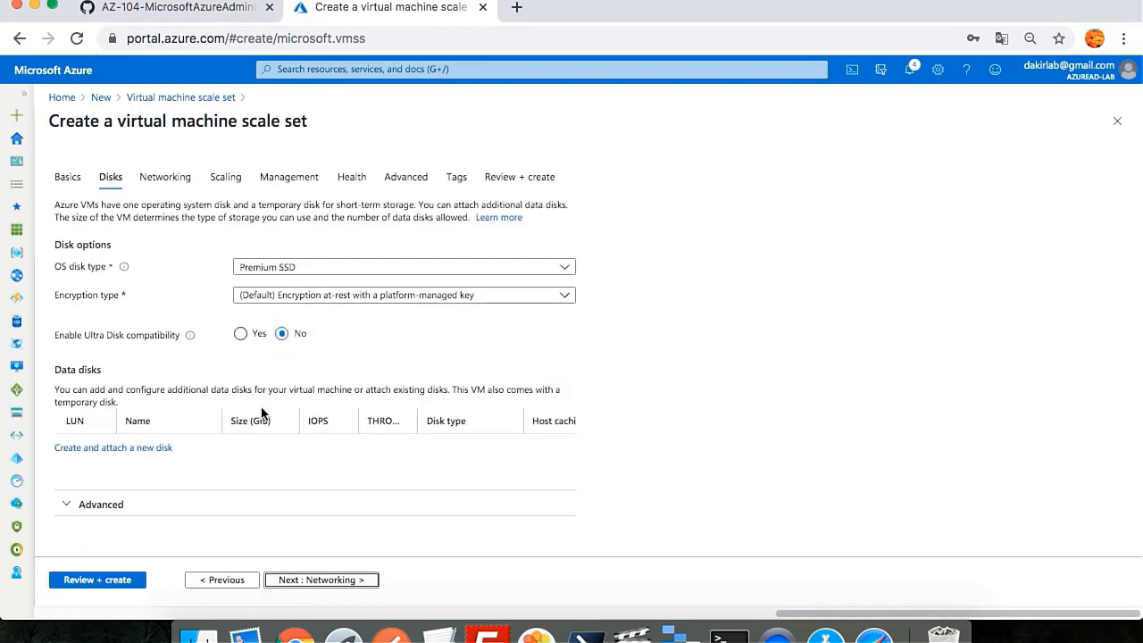
click(268, 268)
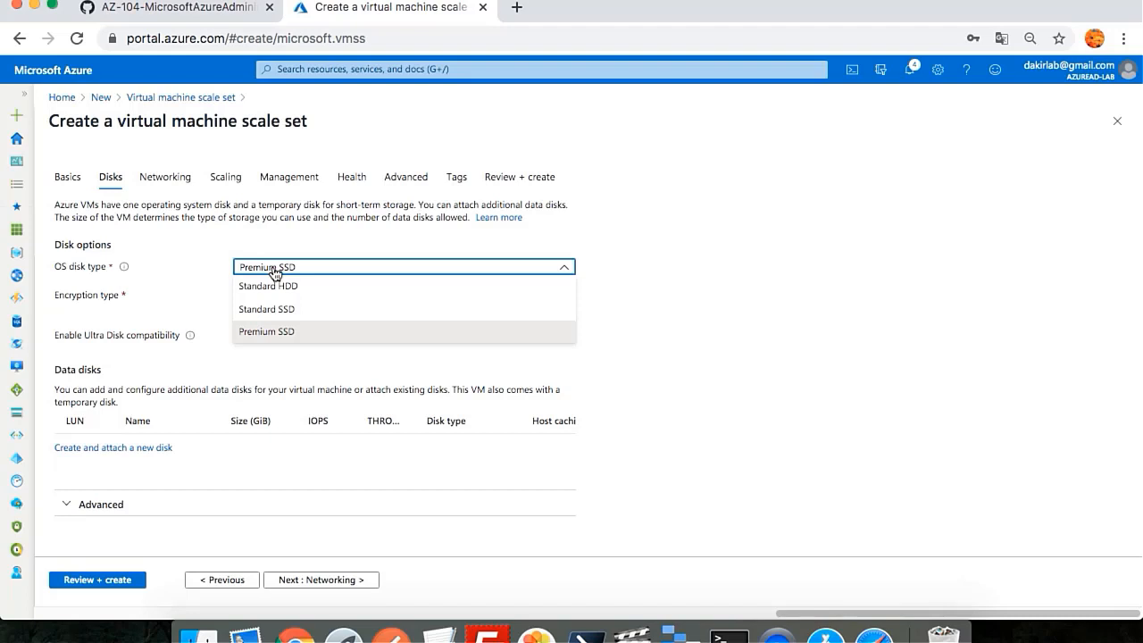
click(280, 290)
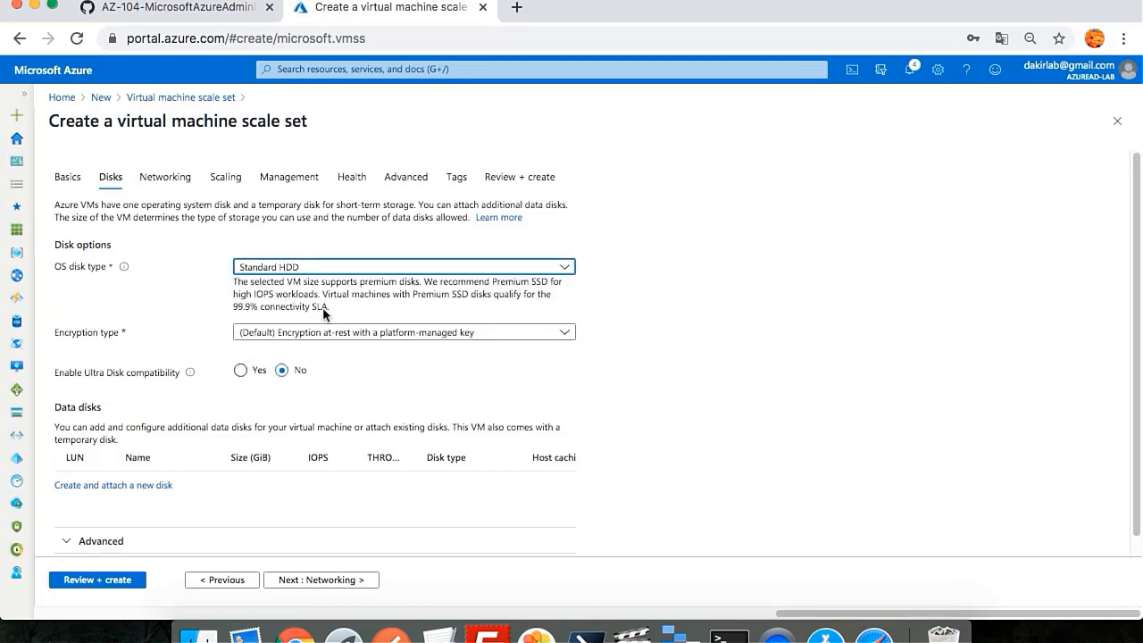
scroll(242, 493, down, 1)
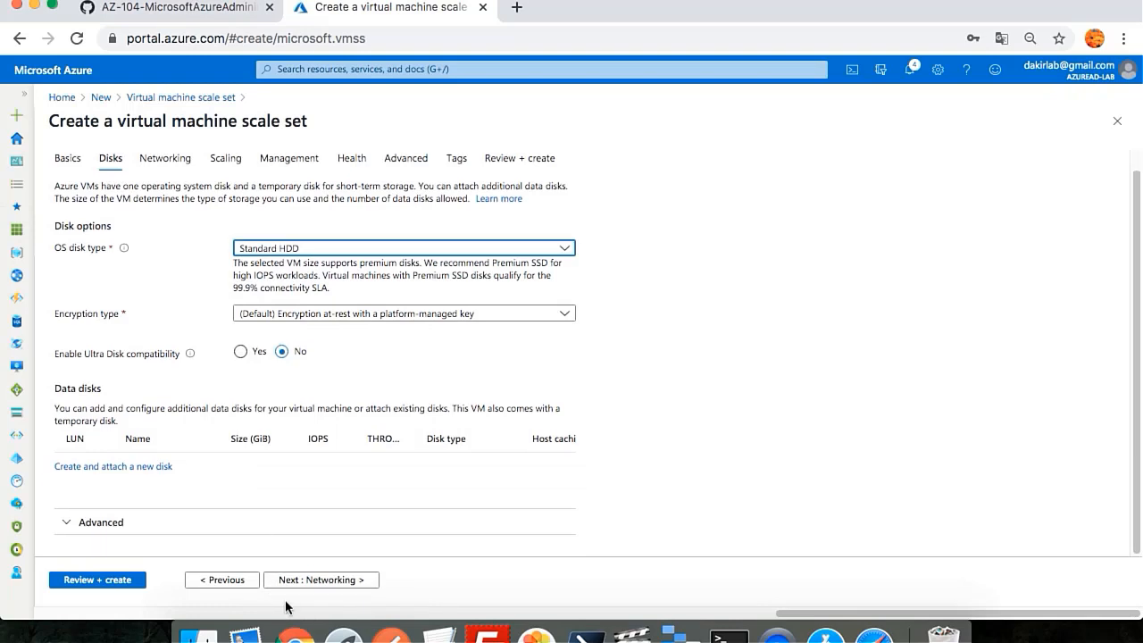
Continue to the networking options, keep the recommended new virtual network and enable an Azure load balancer for the scale set
click(291, 580)
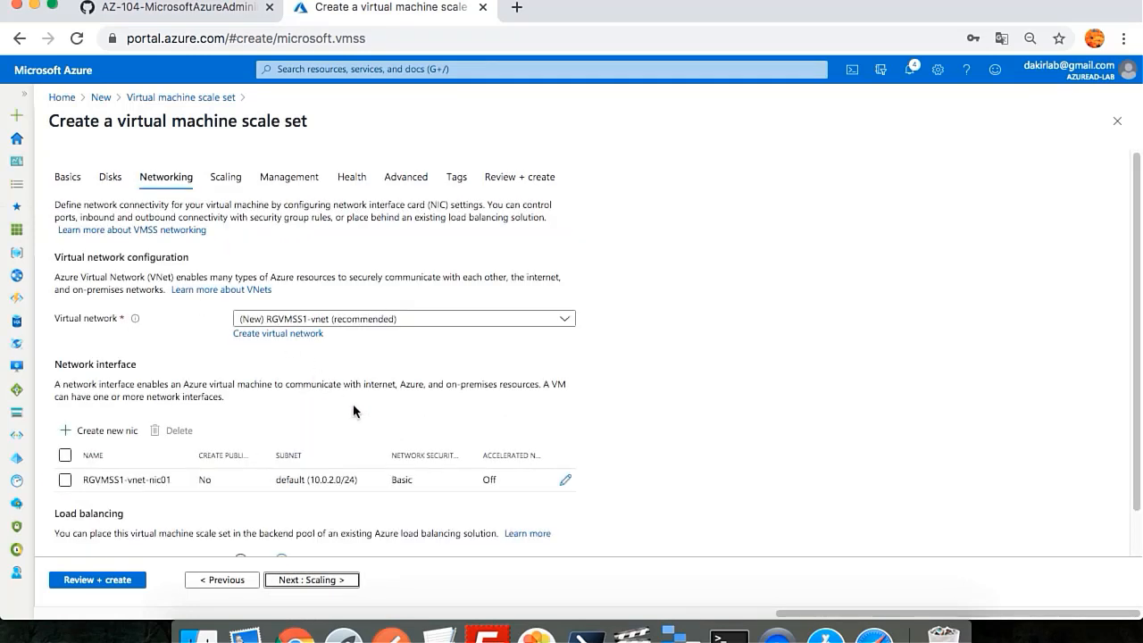
scroll(275, 354, down, 1)
scroll(276, 355, down, 1)
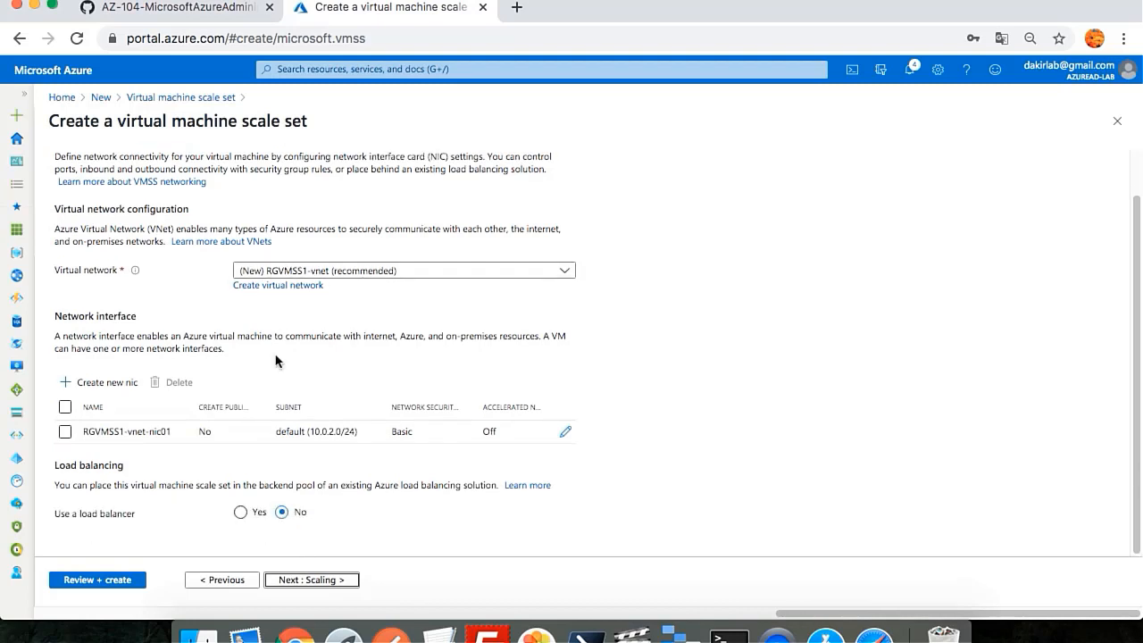
click(365, 279)
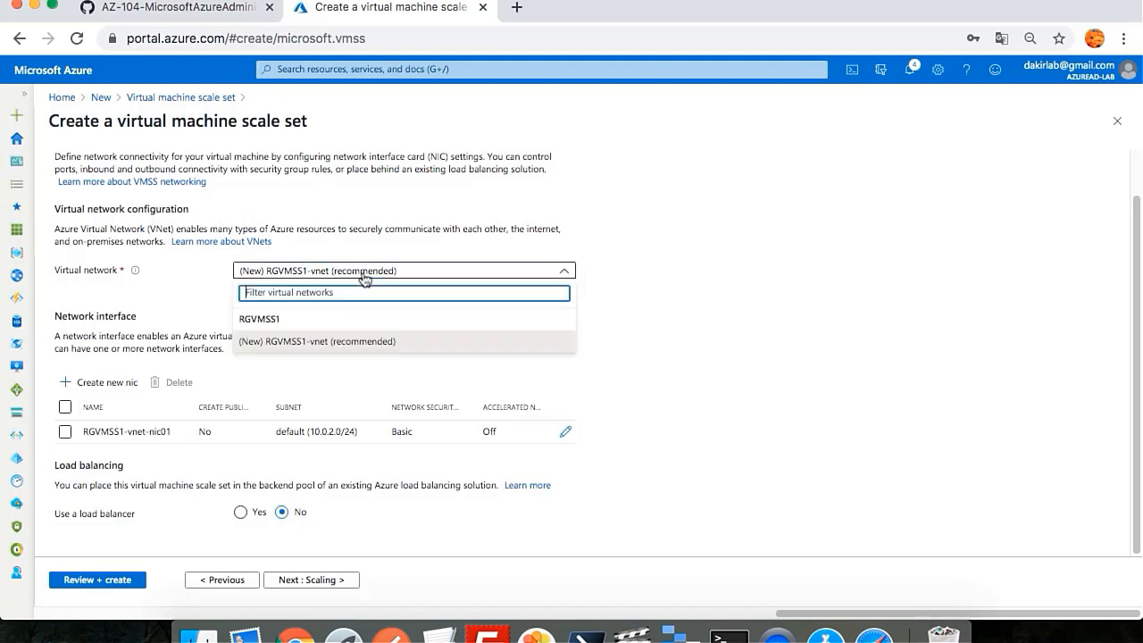
click(364, 280)
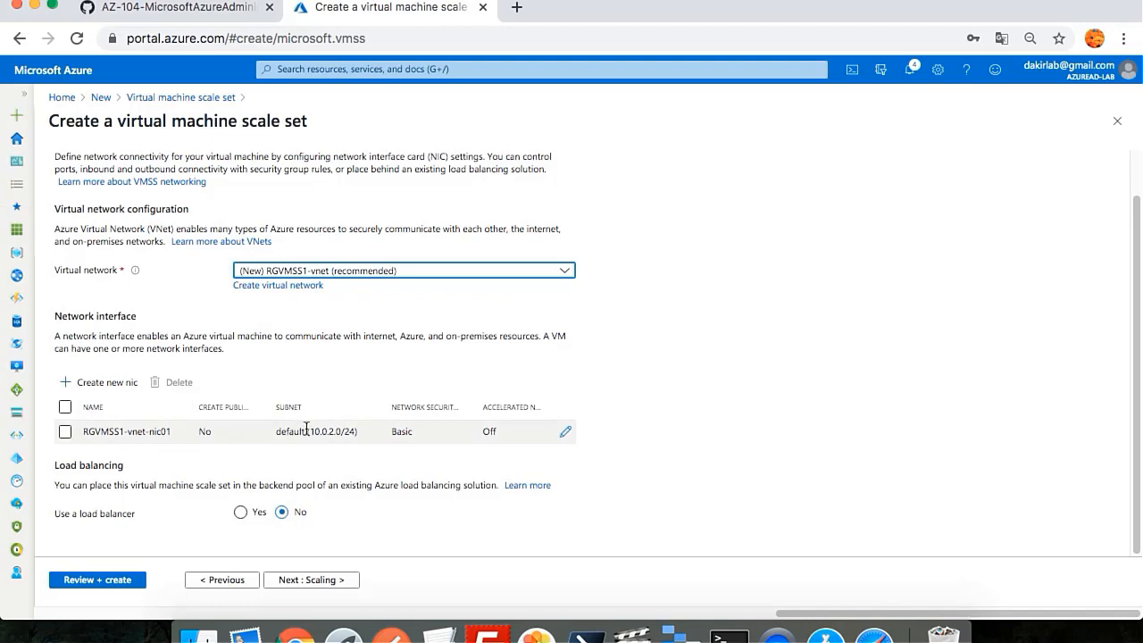
click(240, 514)
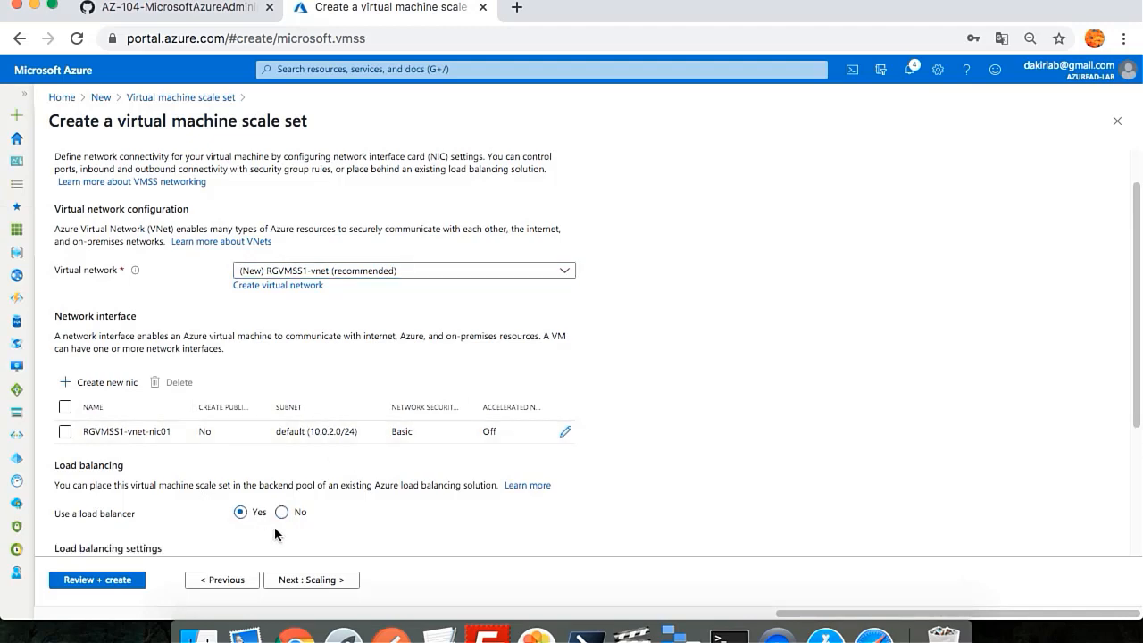
scroll(285, 500, down, 5)
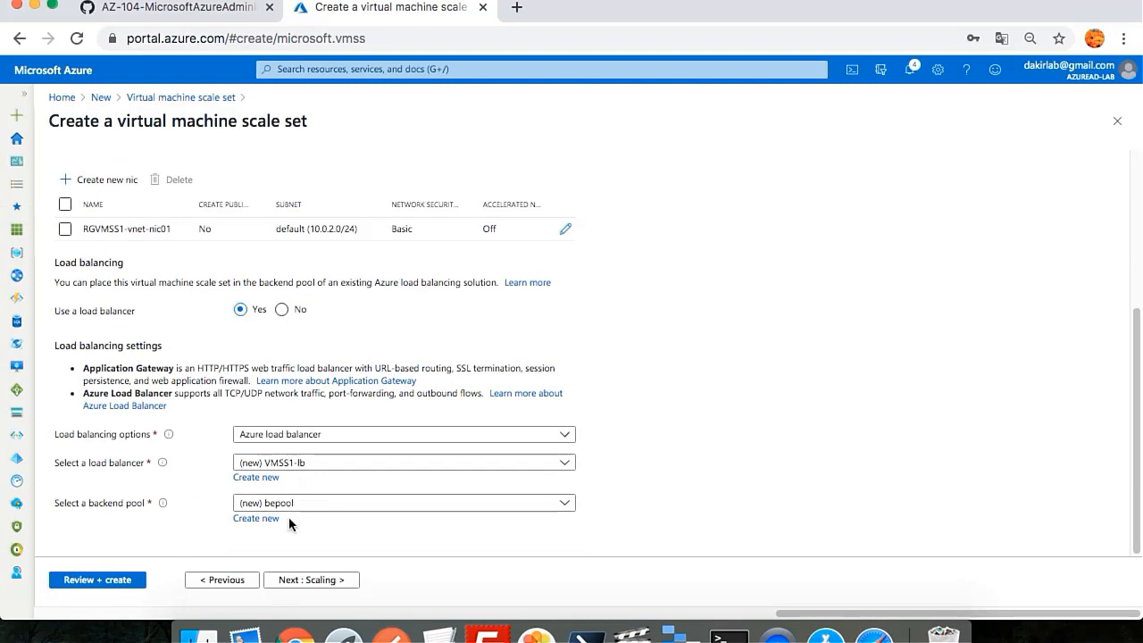
Continue to the scaling options, choose the Custom scaling policy and set the maximum number of VMs to 5
click(312, 581)
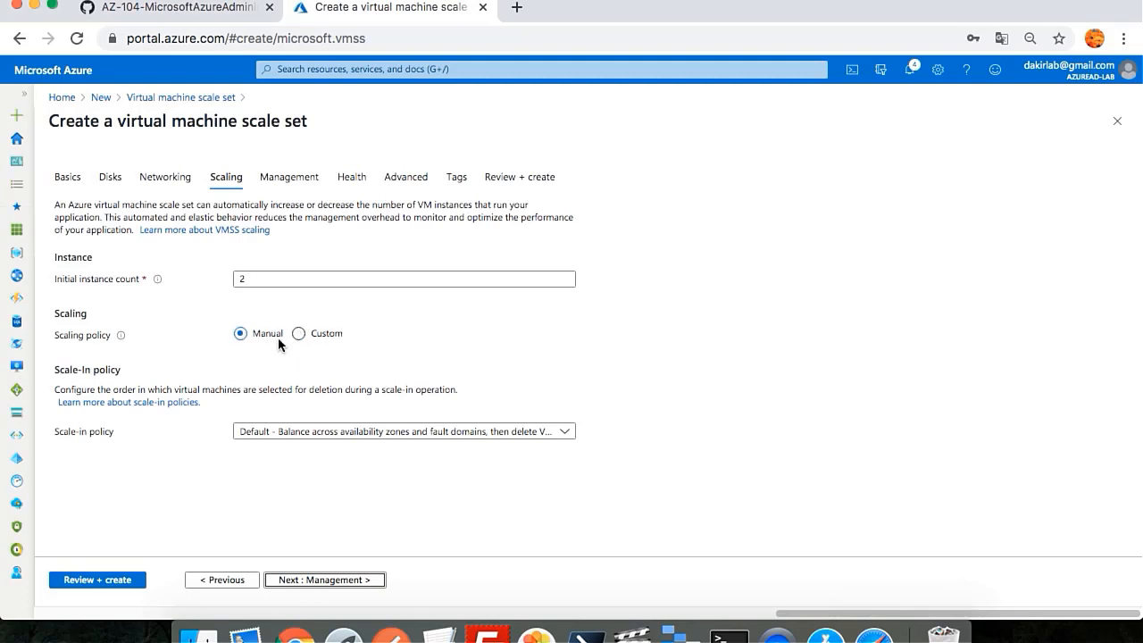
click(299, 336)
double_click(250, 279)
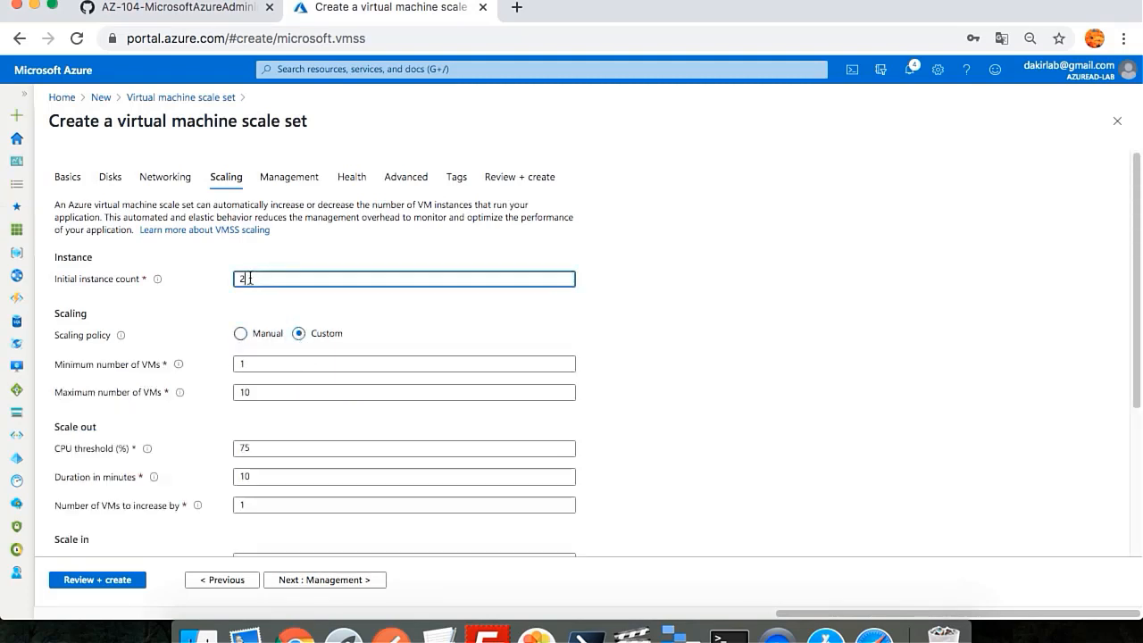
click(261, 365)
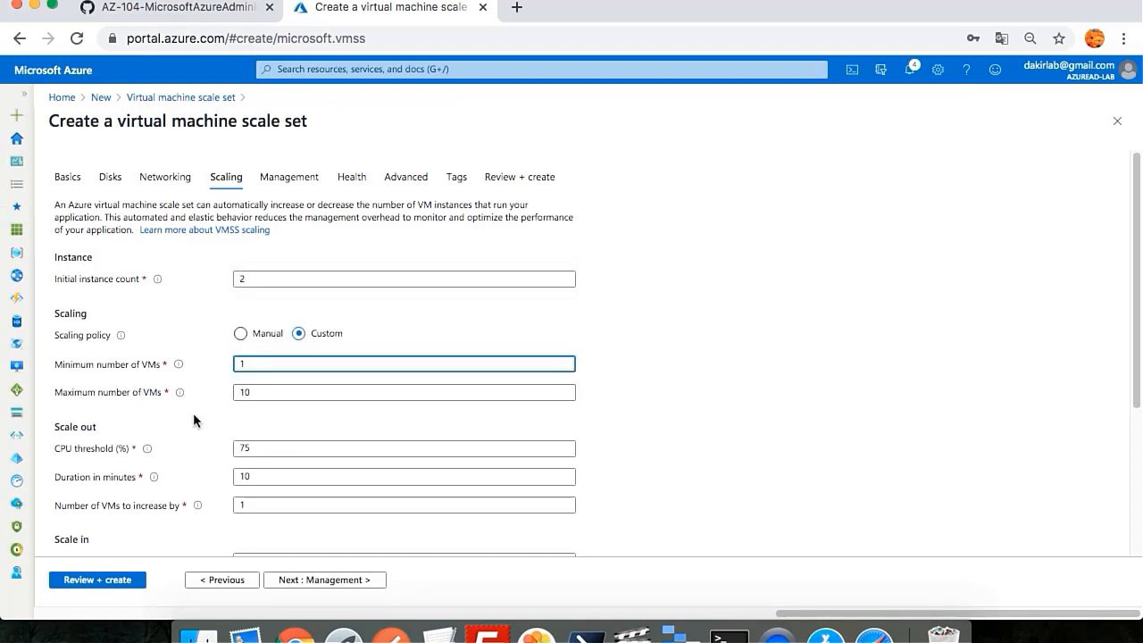
click(241, 394)
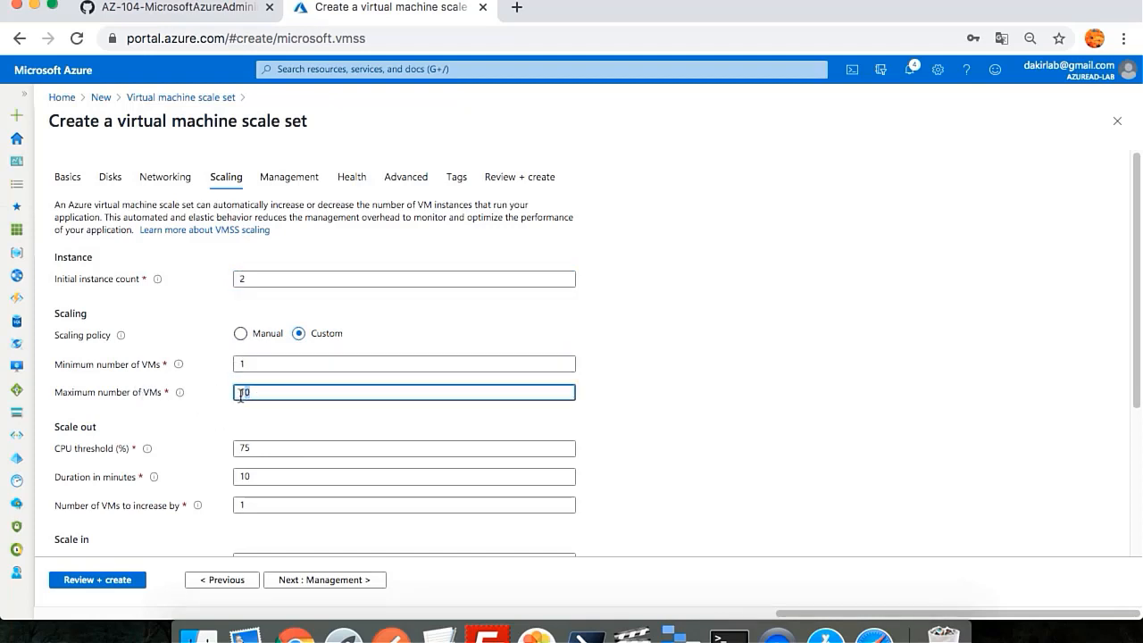
double_click(241, 393)
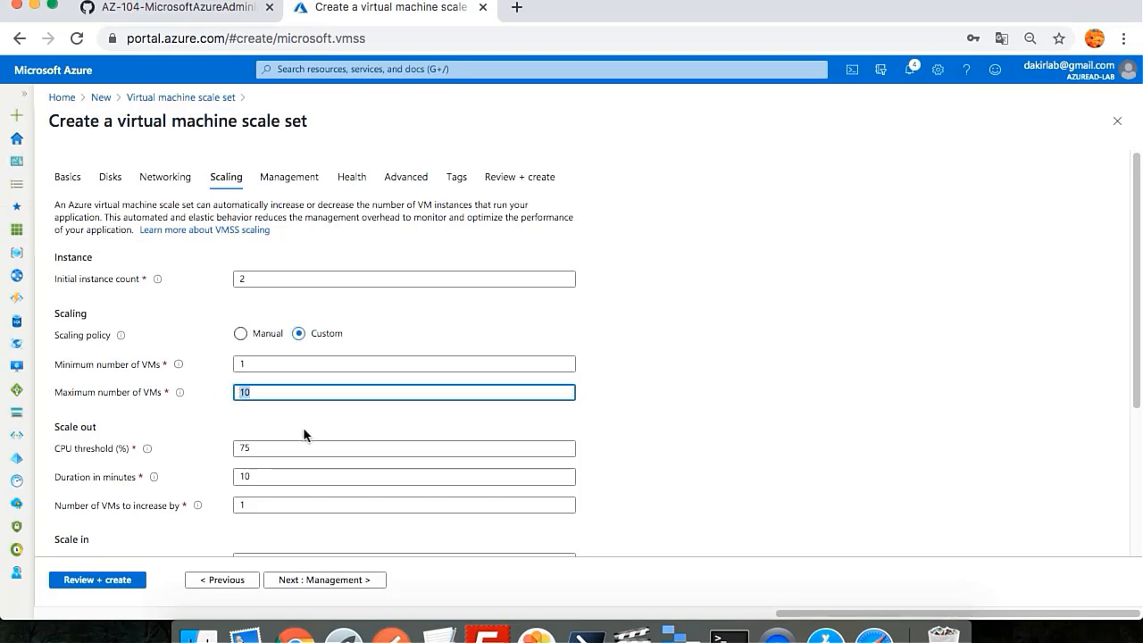
text(5)
Review the scale-out and scale-in CPU thresholds, the VM increments and the diagnostic log and scale-in policy settings
scroll(260, 459, down, 2)
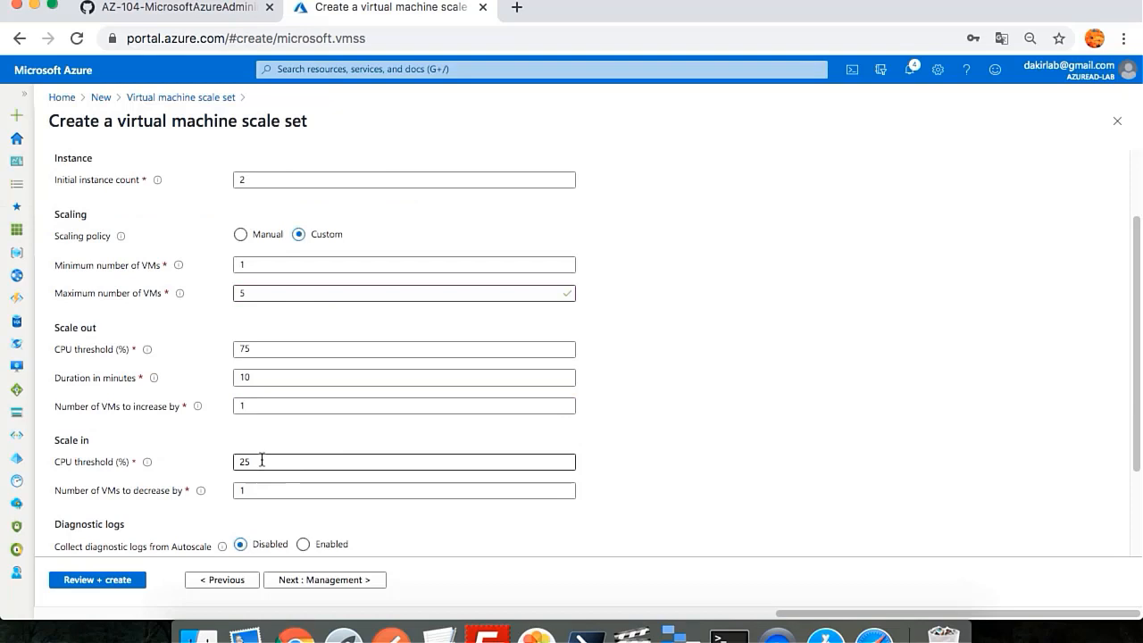
click(244, 349)
double_click(244, 349)
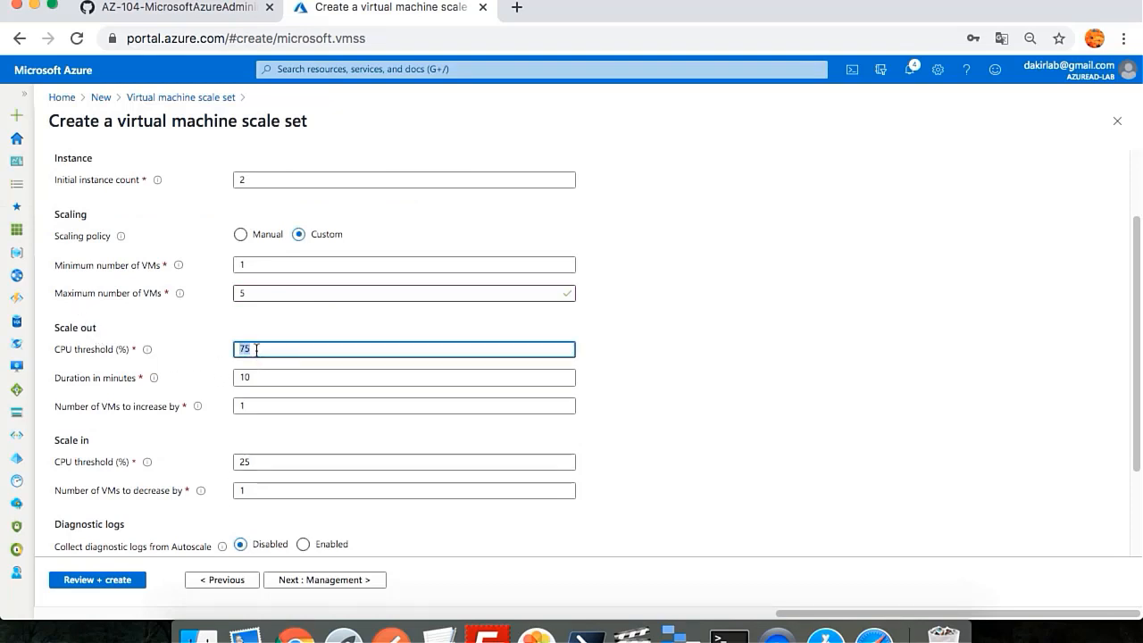
click(257, 350)
drag(253, 407, 234, 407)
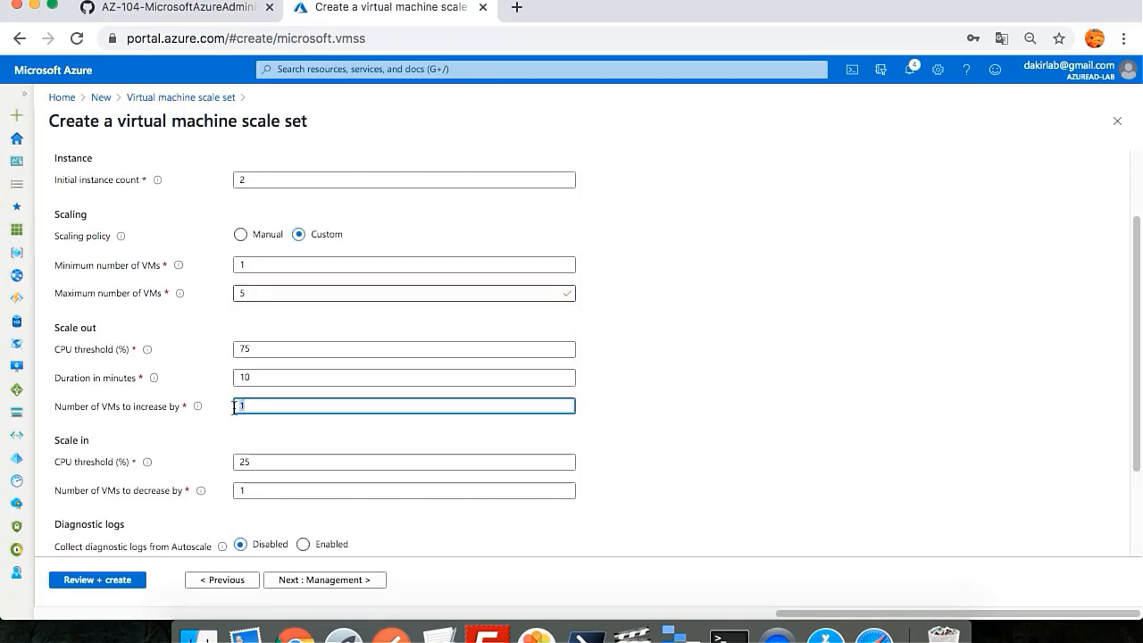
scroll(253, 431, down, 1)
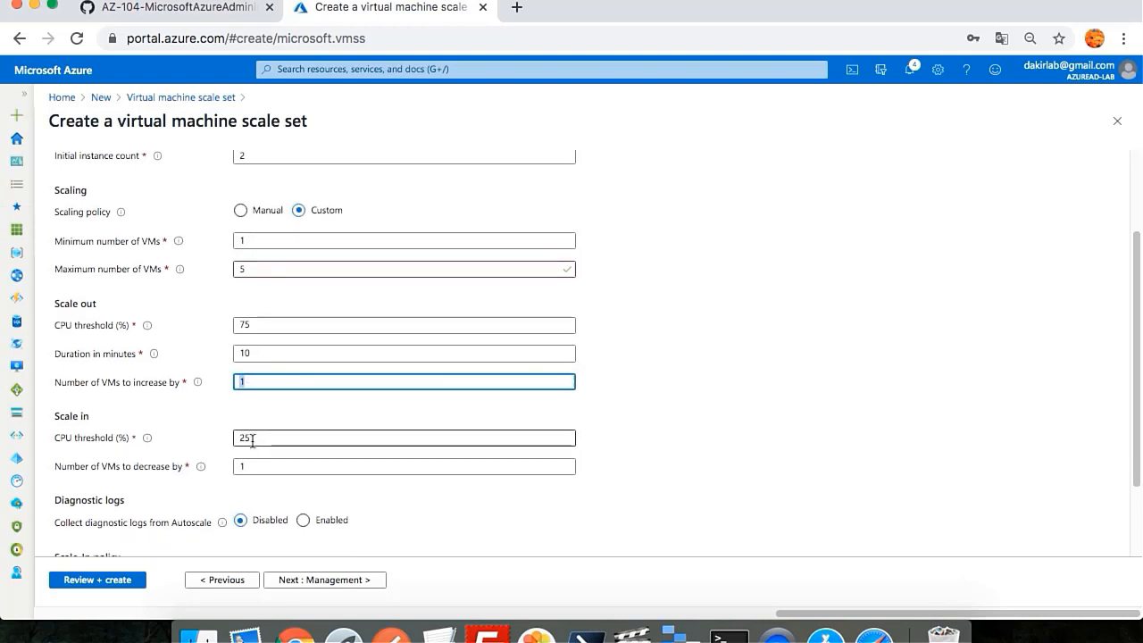
scroll(196, 426, down, 2)
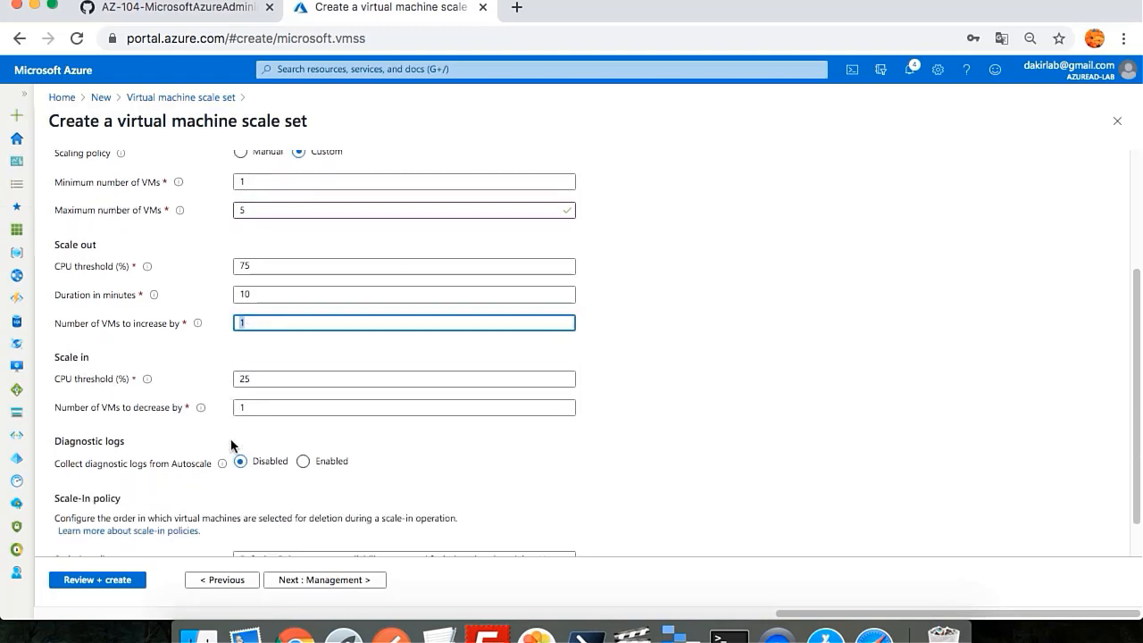
click(255, 382)
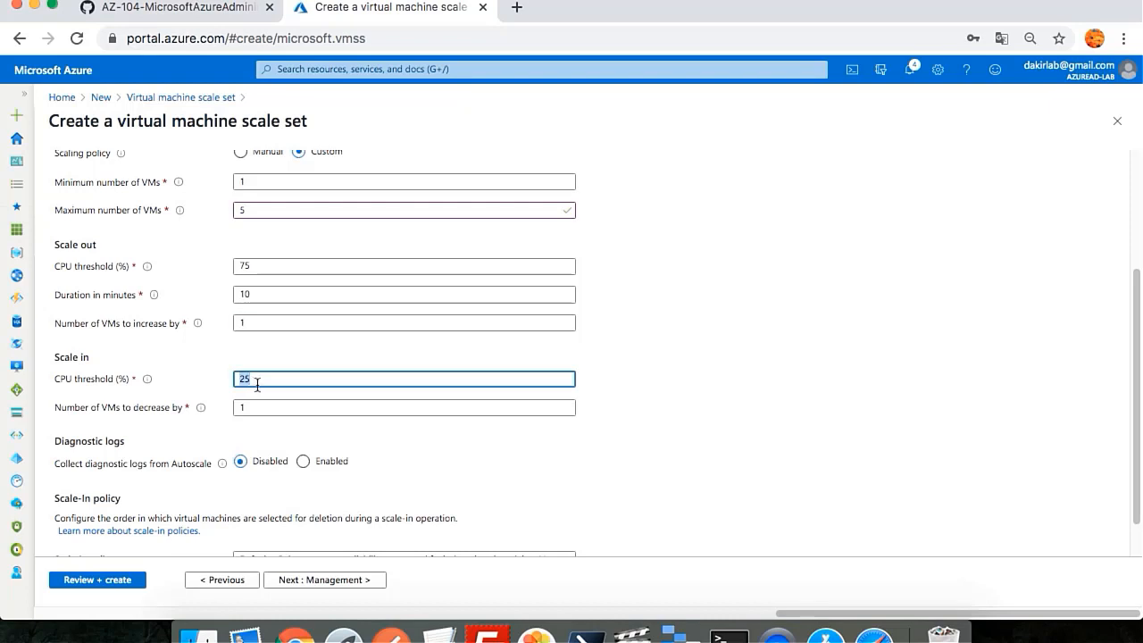
scroll(286, 402, down, 1)
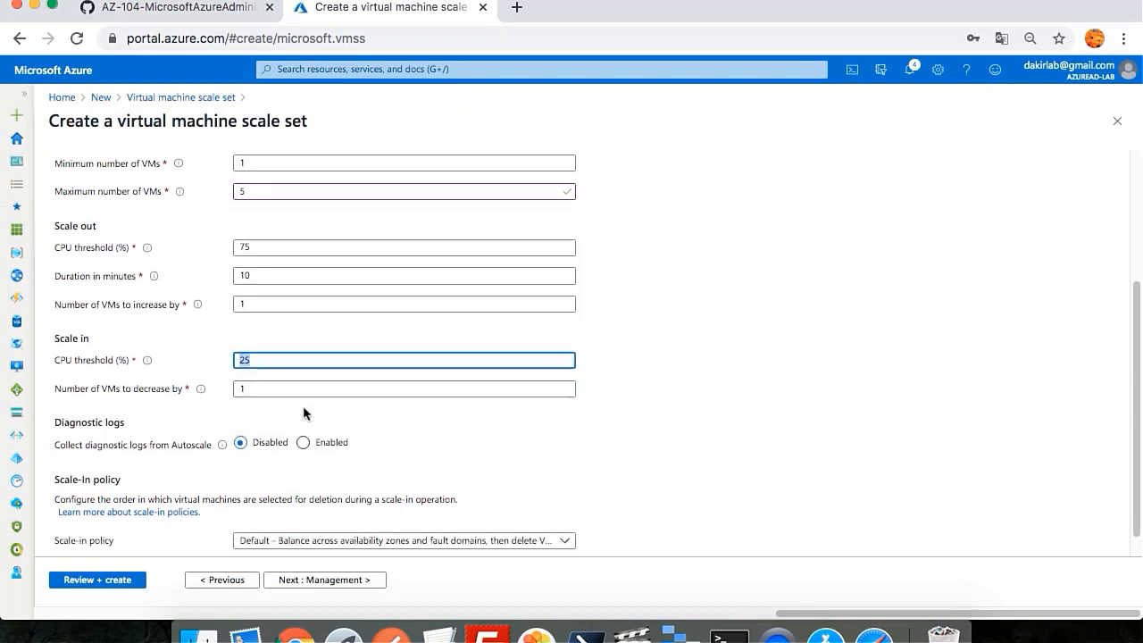
key(Tab)
scroll(263, 414, down, 1)
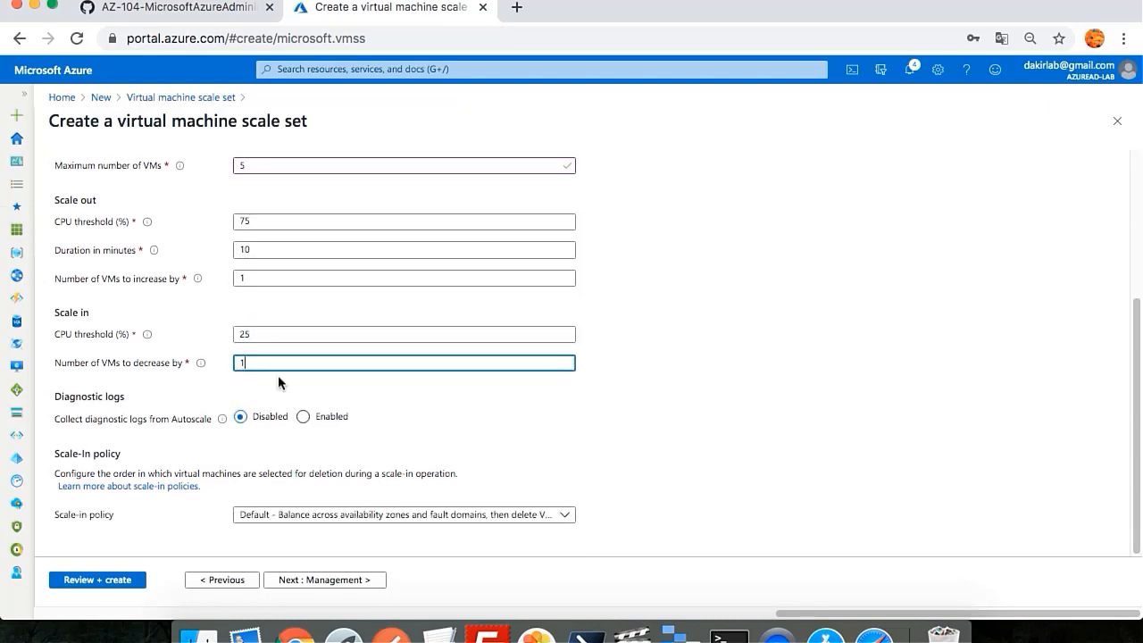
Continue to the management options and turn off boot diagnostics
click(315, 580)
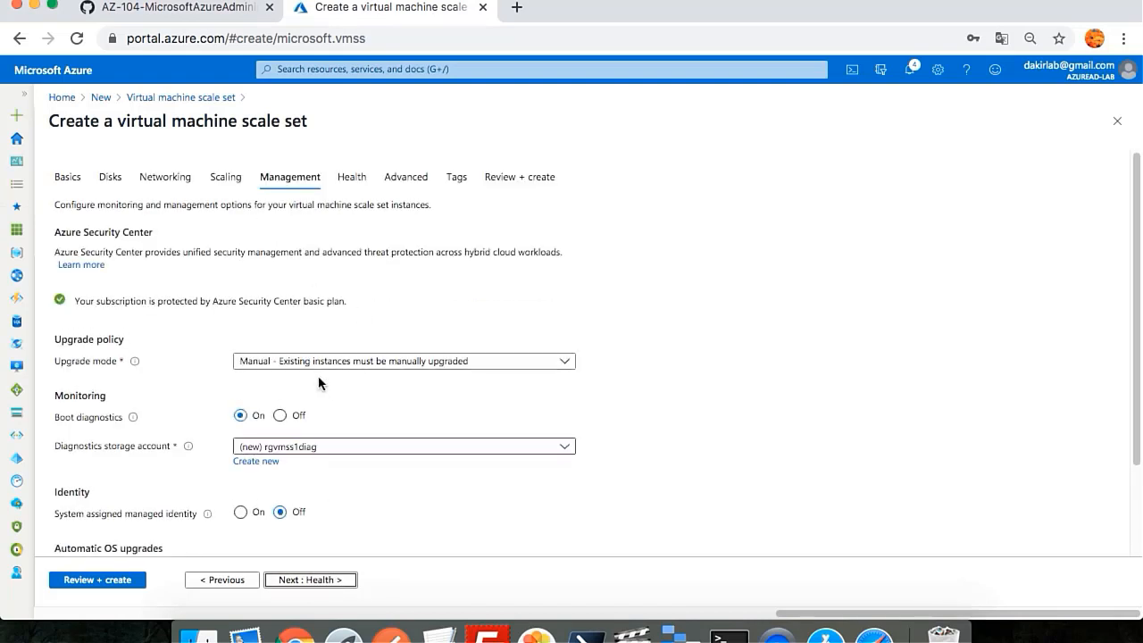
scroll(327, 411, down, 1)
scroll(327, 411, down, 5)
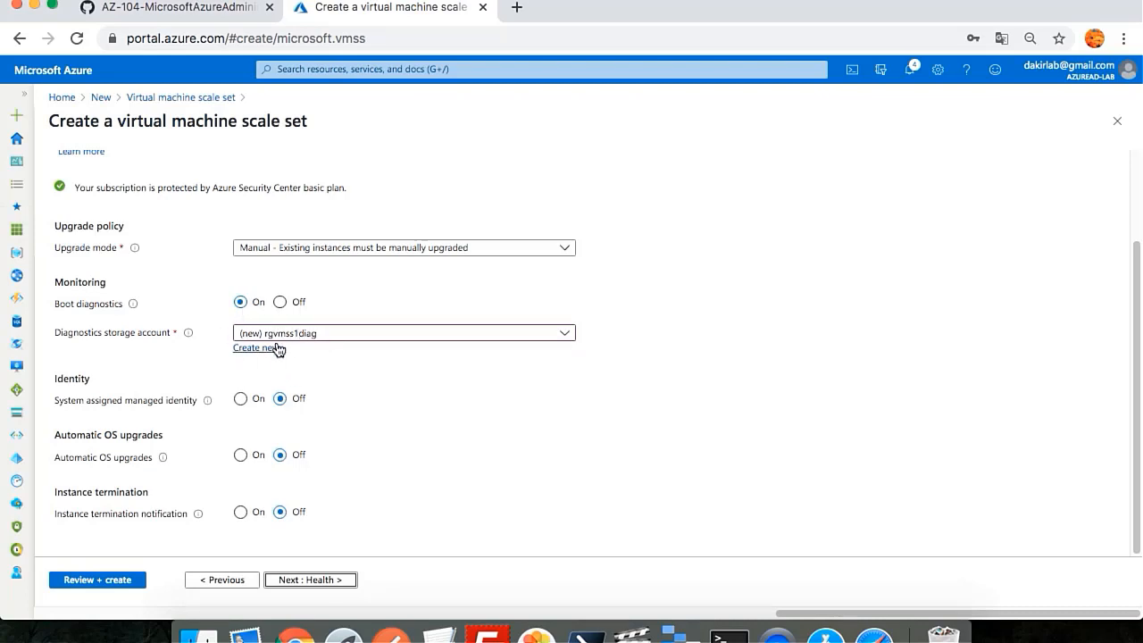
click(280, 302)
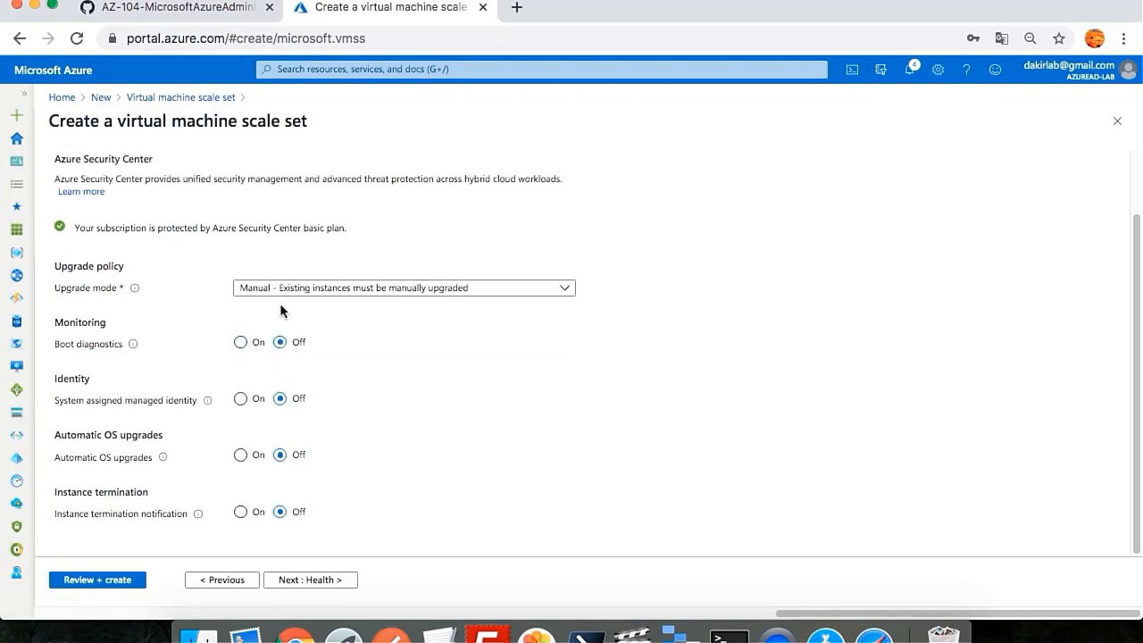
Keep the default health, advanced and tag options, then validate the configuration and create the scale set
click(312, 578)
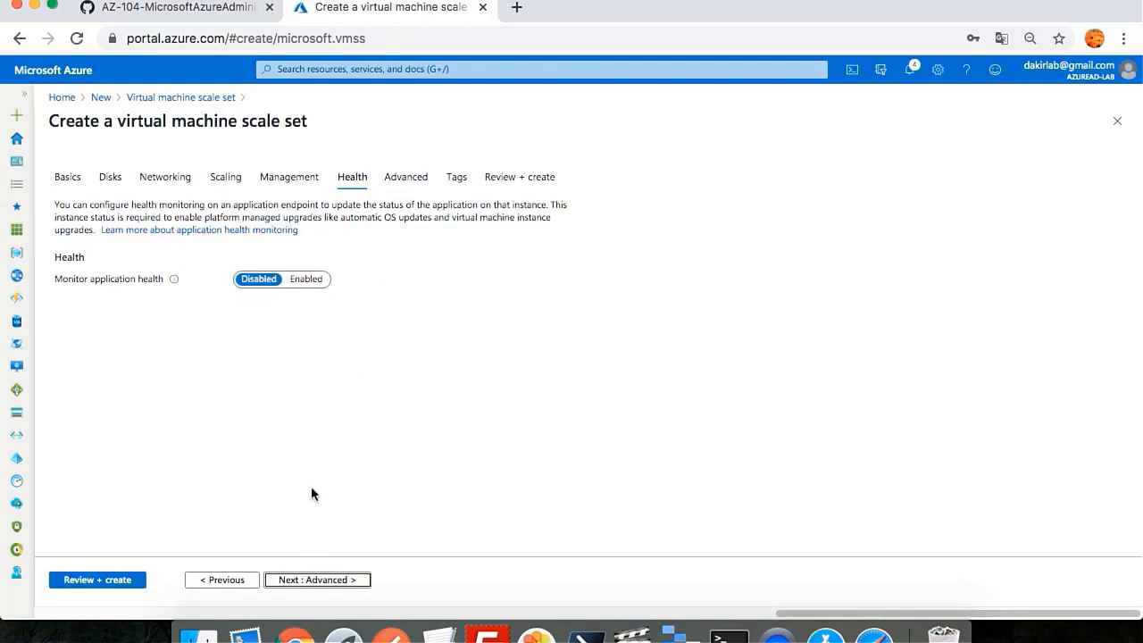
click(320, 581)
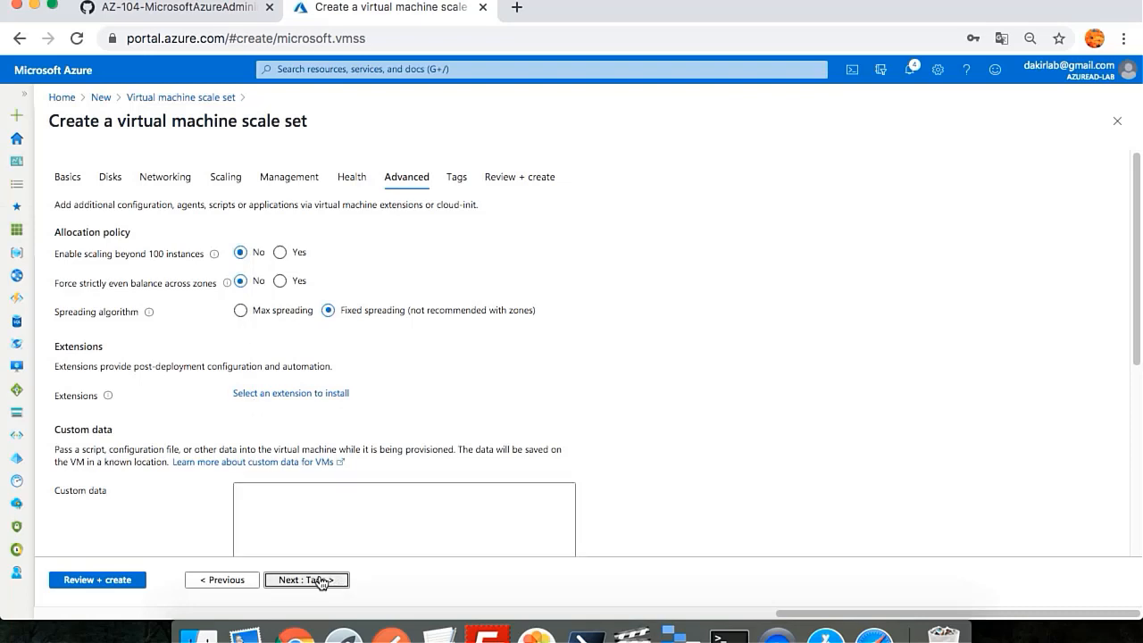
click(326, 580)
click(96, 582)
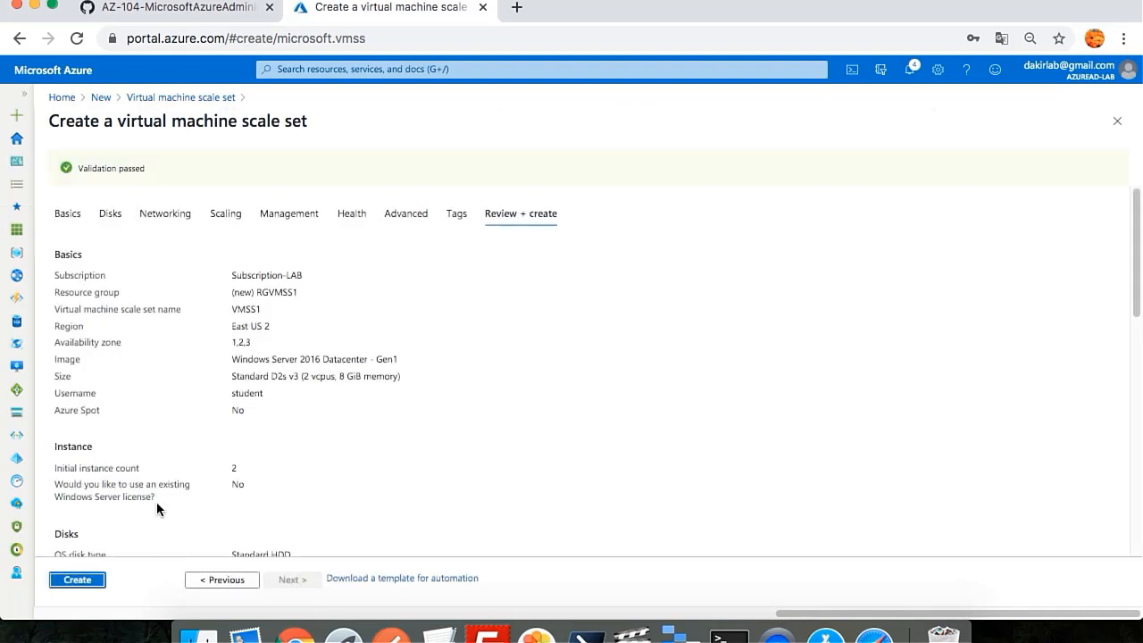
click(82, 581)
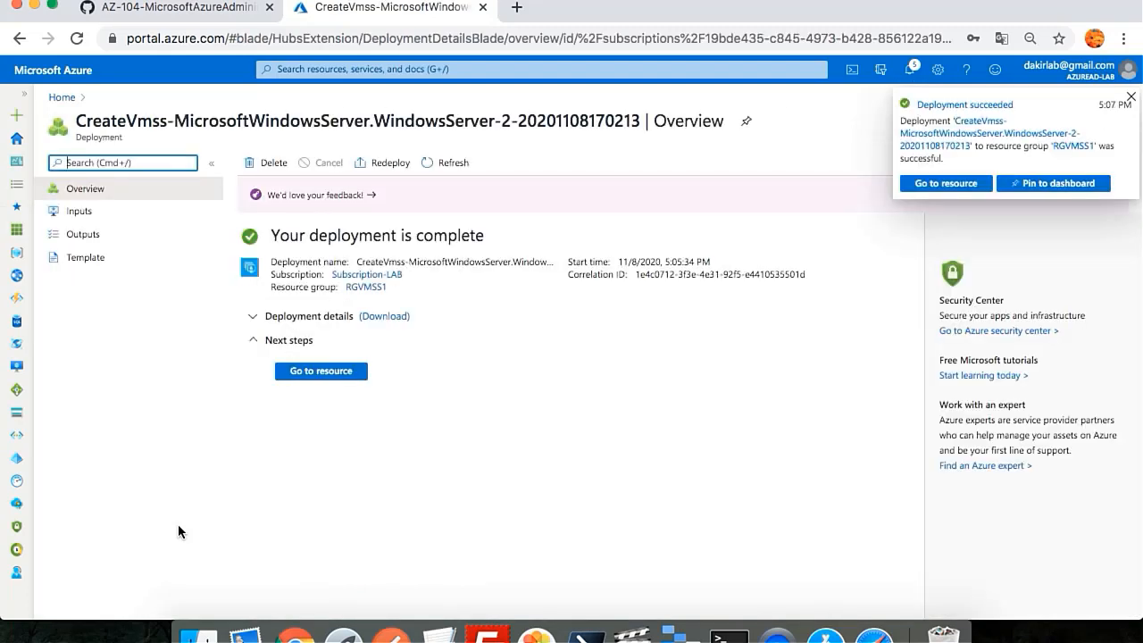
Open the deployed VMSS1 scale set and examine its instances, autoscale rules and instance limits
click(342, 371)
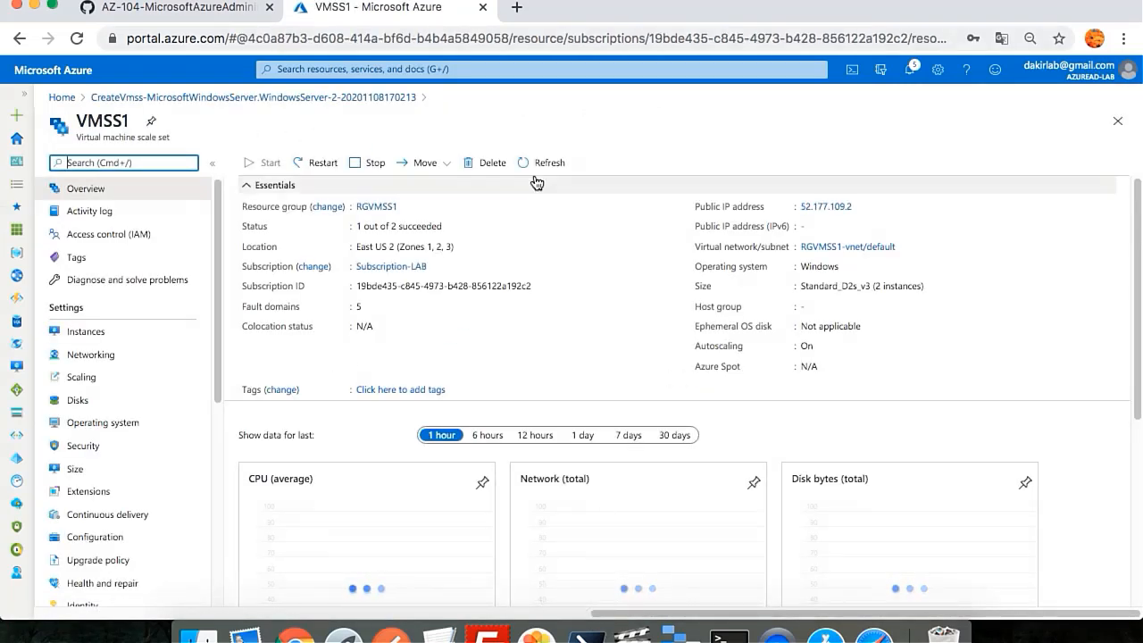
click(106, 340)
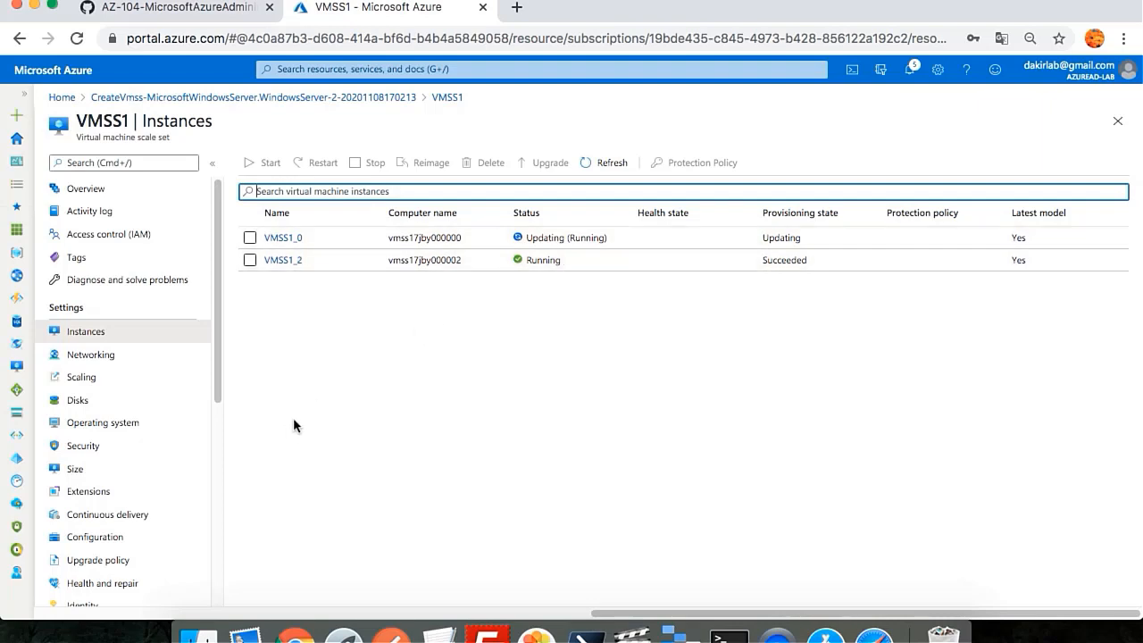
click(100, 380)
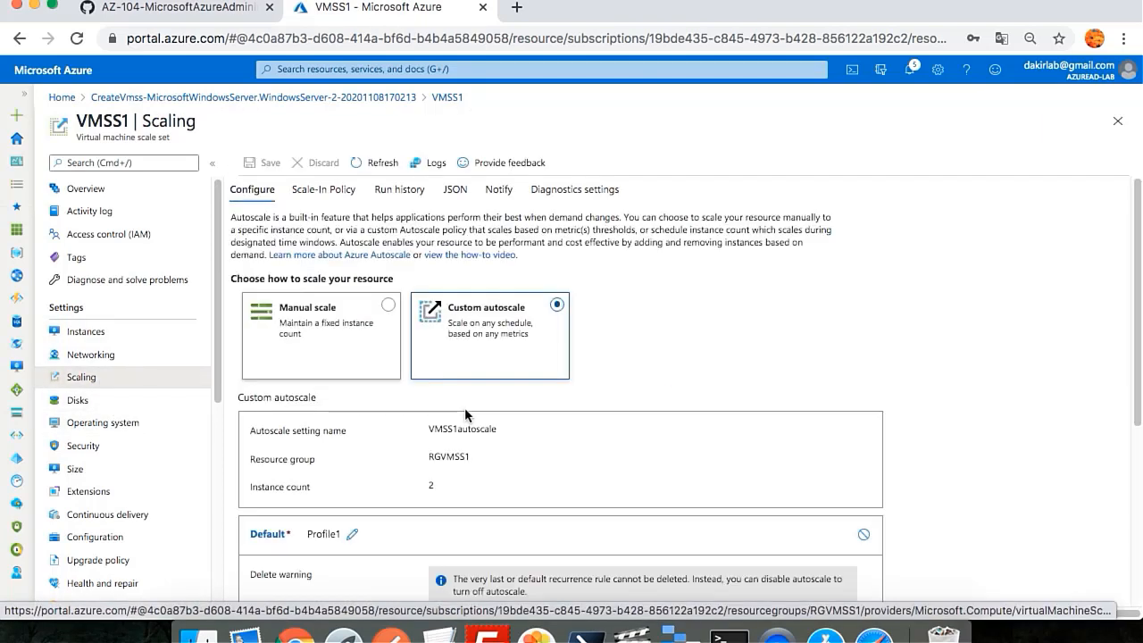
scroll(464, 407, down, 3)
scroll(667, 516, down, 2)
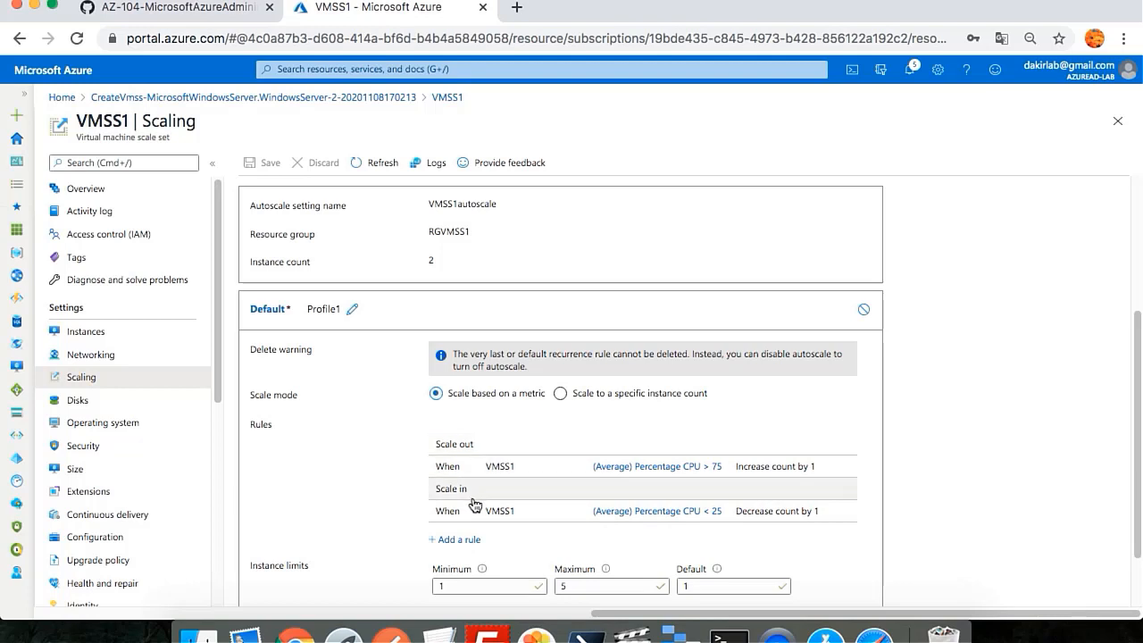
Add an inbound port rule named Port_80 to the scale set's network security group, with destination port 80
click(99, 359)
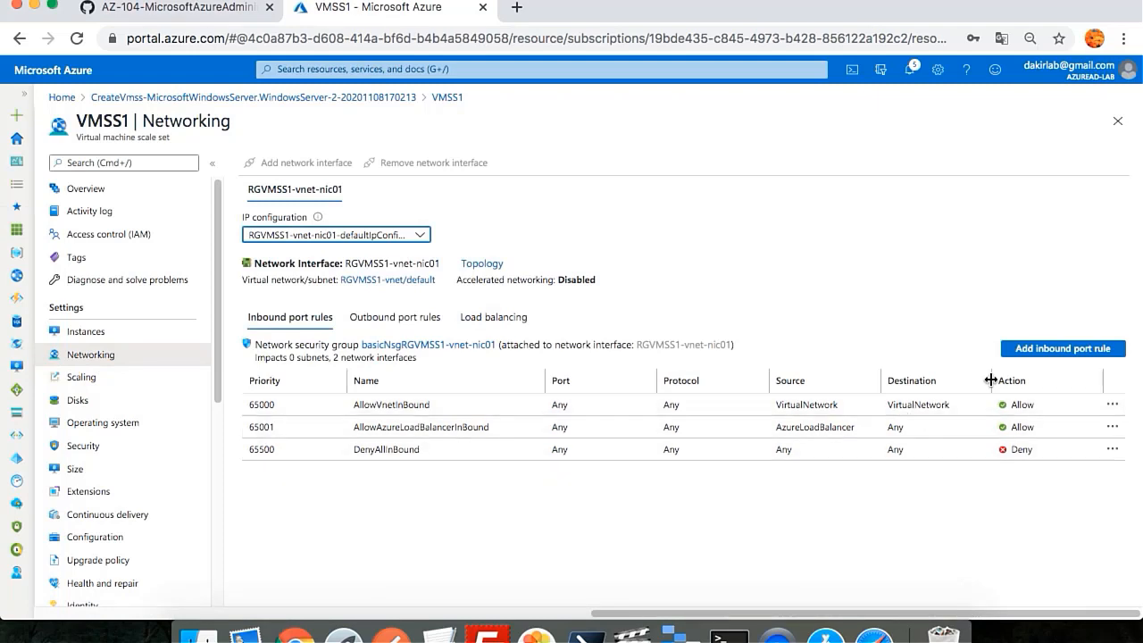
click(1046, 350)
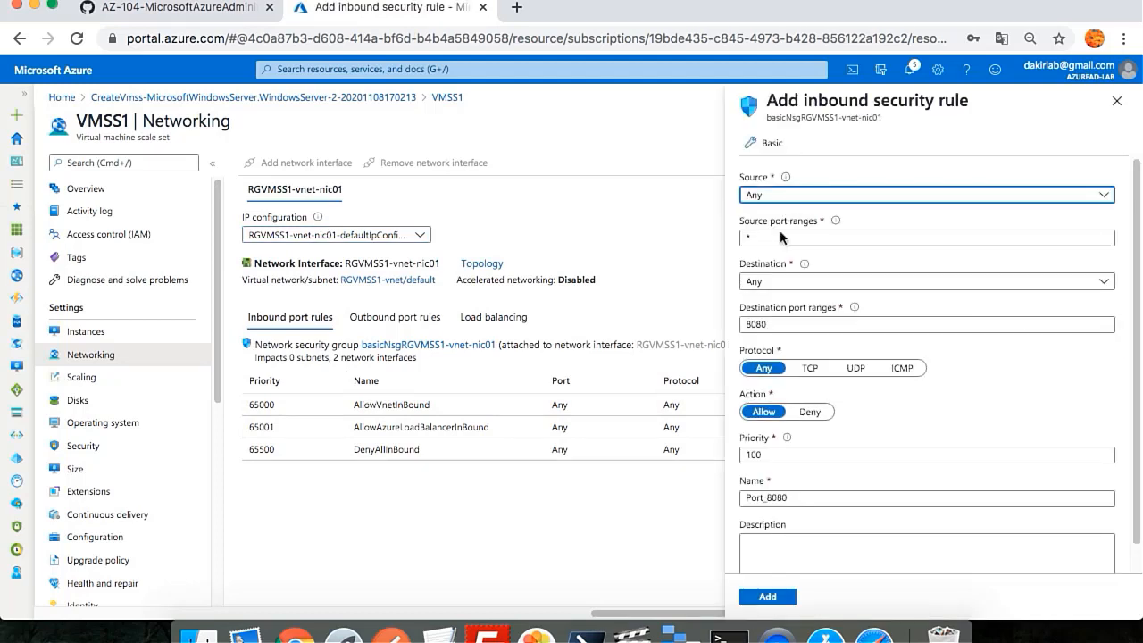
click(778, 325)
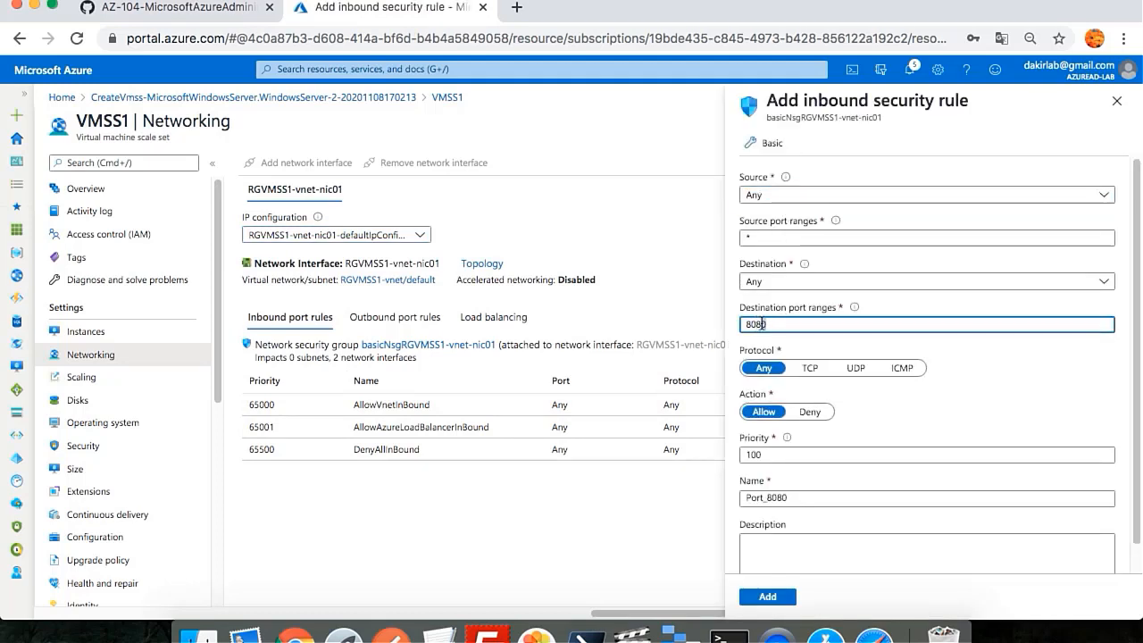
key(BackSpace)
key(BackSpace)
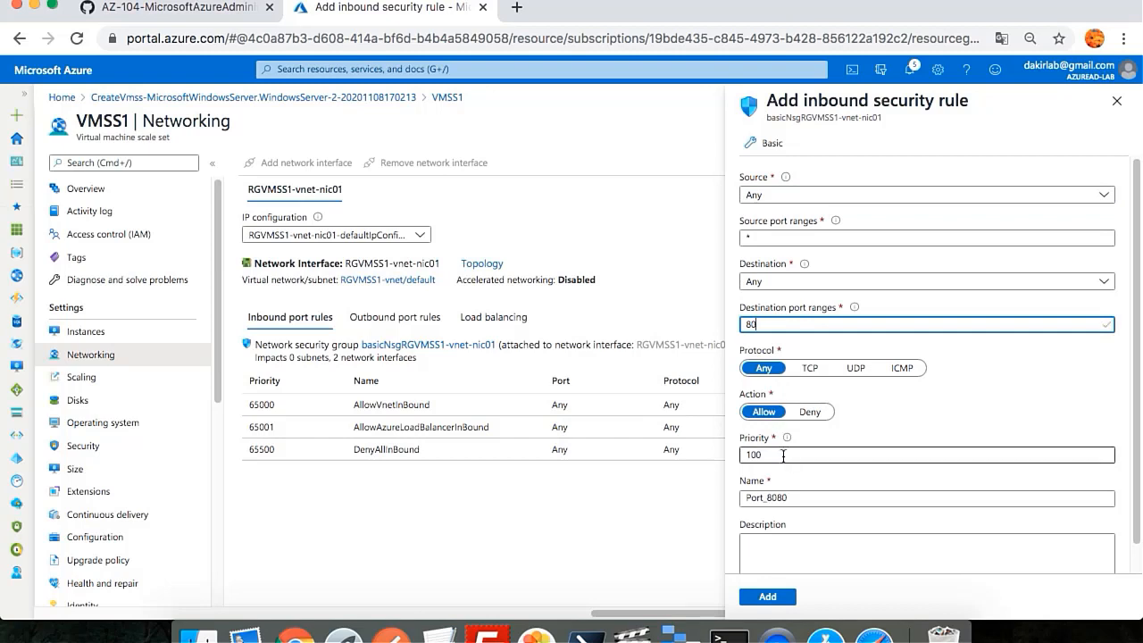
click(781, 497)
key(BackSpace)
key(BackSpace)
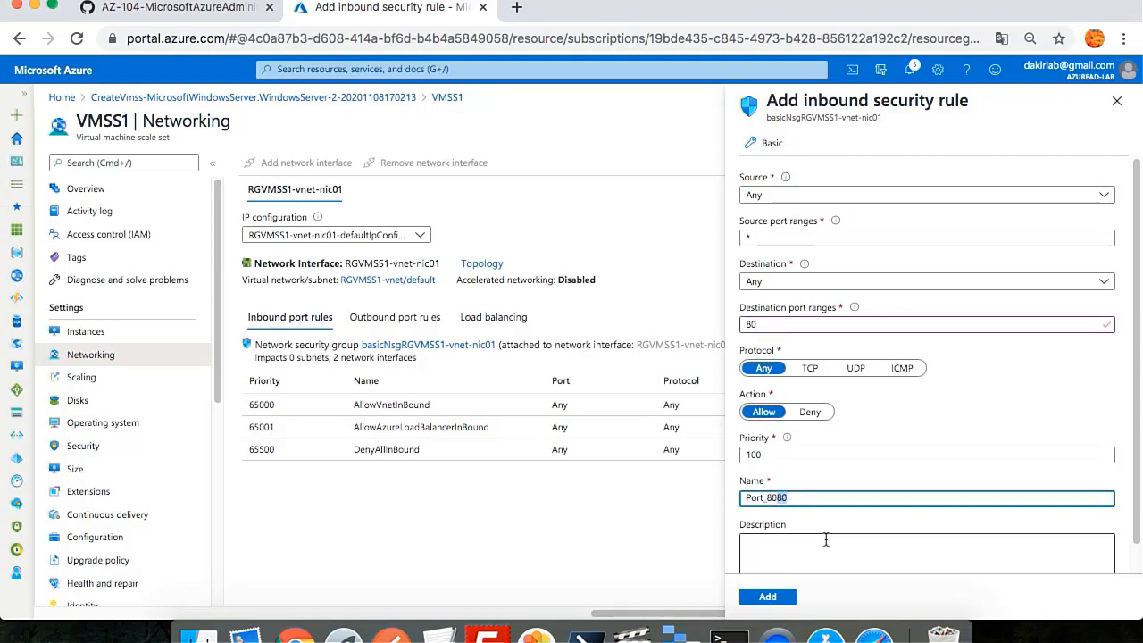
click(775, 598)
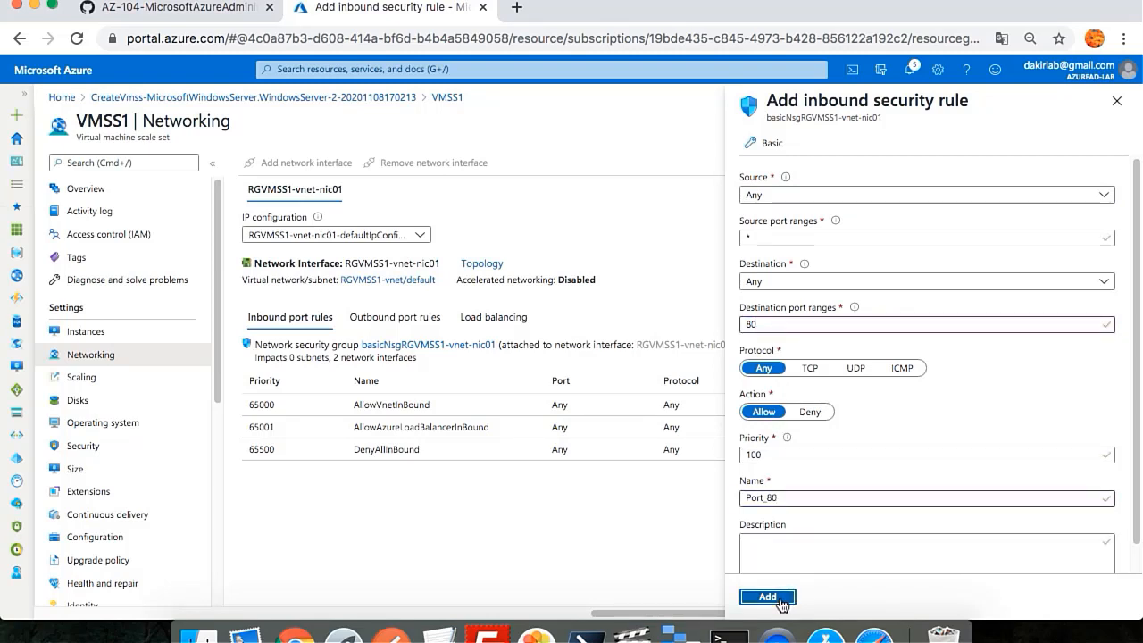